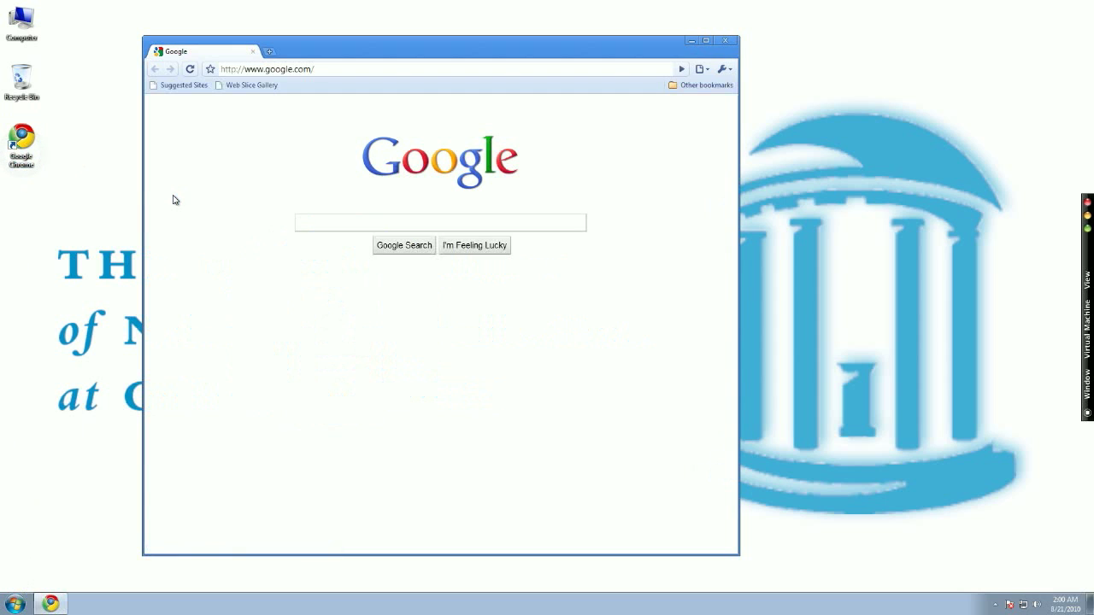
Search Google for thunderbird, view the Thunderbird 3.1 download page, then close Chrome
{"action": "type", "text": "ird"}
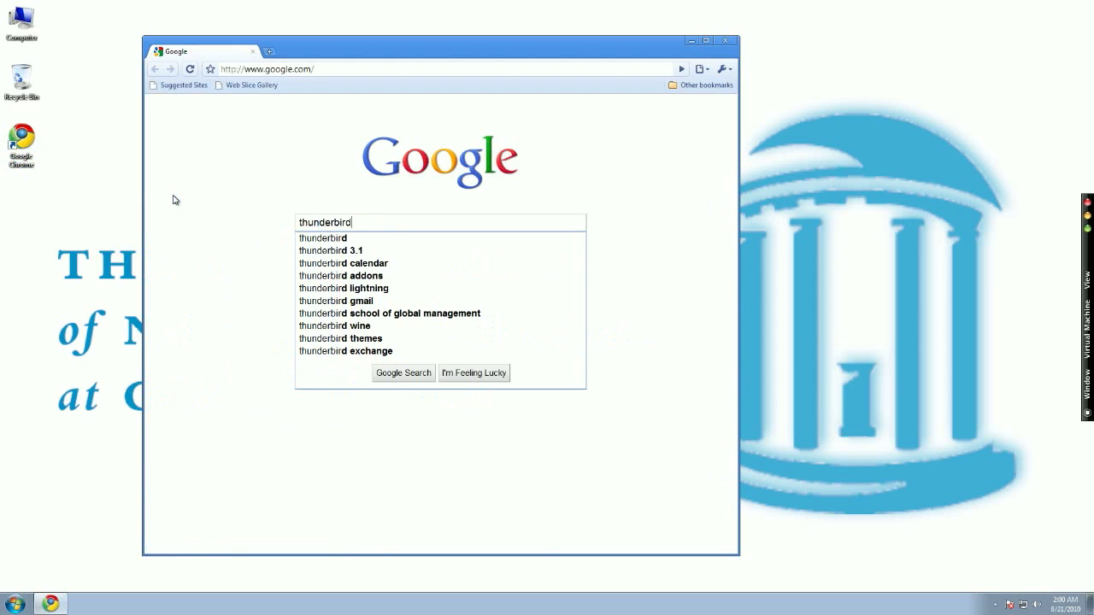
{"action": "key", "text": "Return"}
{"action": "left_click", "coordinate": [260, 169]}
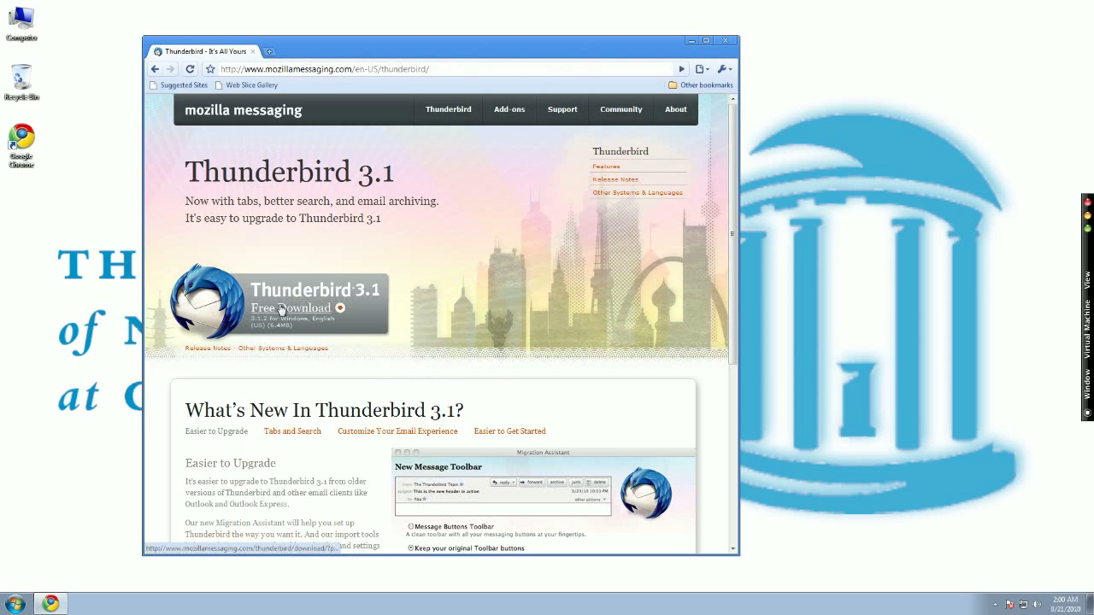
{"action": "scroll", "coordinate": [247, 326], "scroll_direction": "down", "scroll_amount": 5}
{"action": "scroll", "coordinate": [247, 325], "scroll_direction": "up", "scroll_amount": 5}
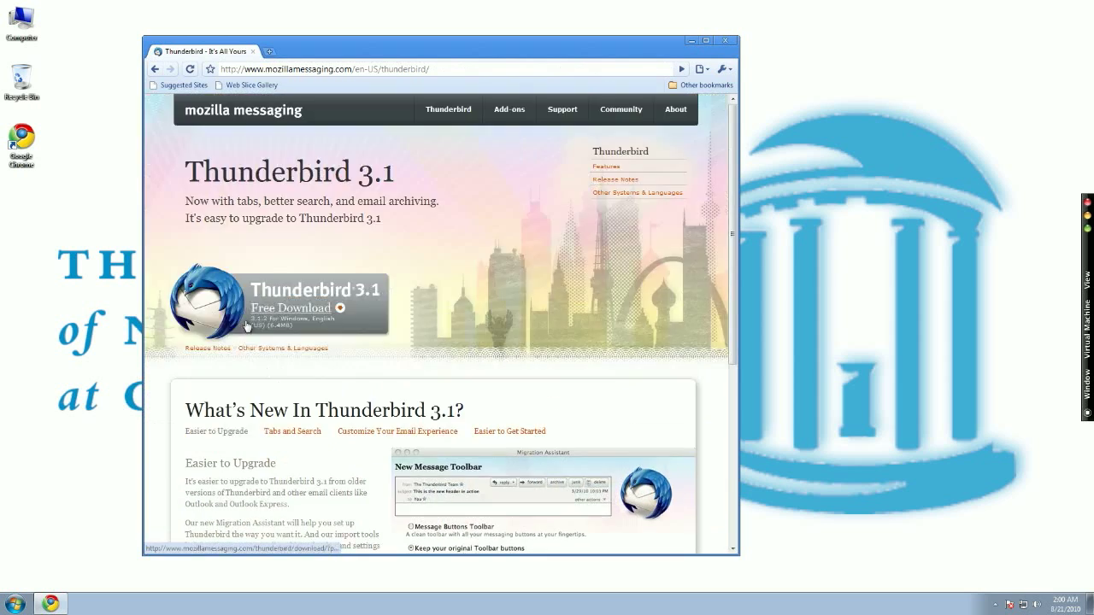
{"action": "left_click", "coordinate": [724, 42]}
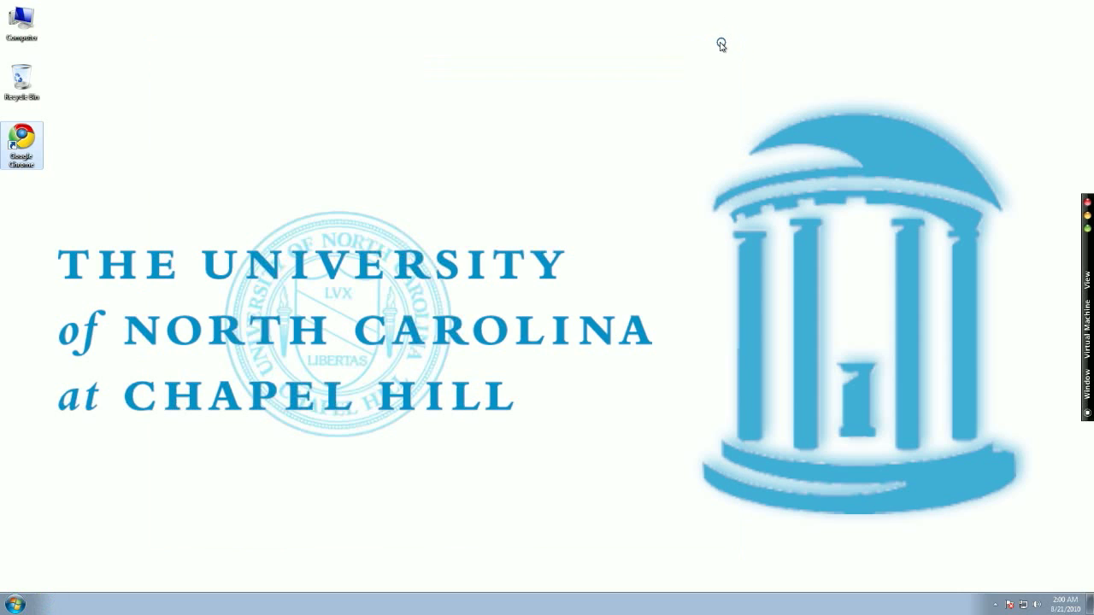
Launch Mozilla Thunderbird from a Start menu search for 'thun' and shift its window right
{"action": "left_click", "coordinate": [15, 599]}
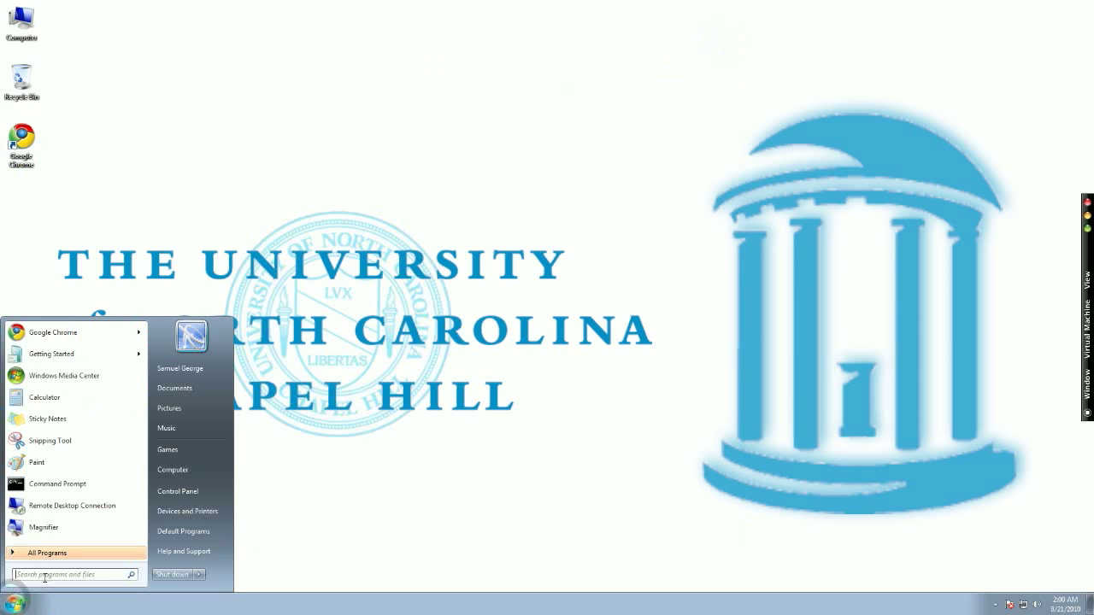
{"action": "type", "text": "thun"}
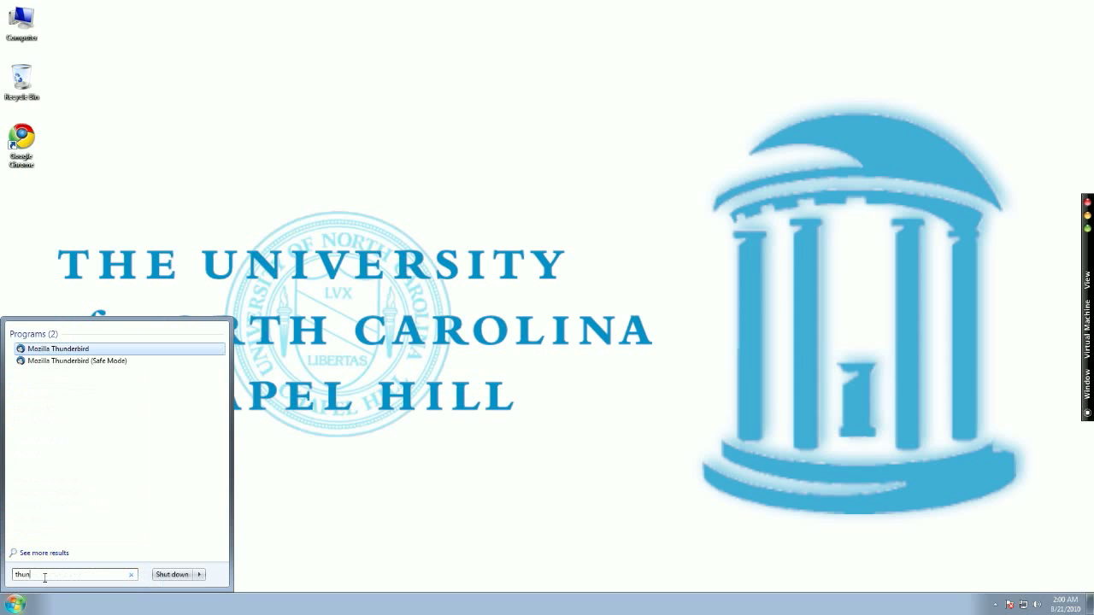
{"action": "left_click", "coordinate": [51, 349]}
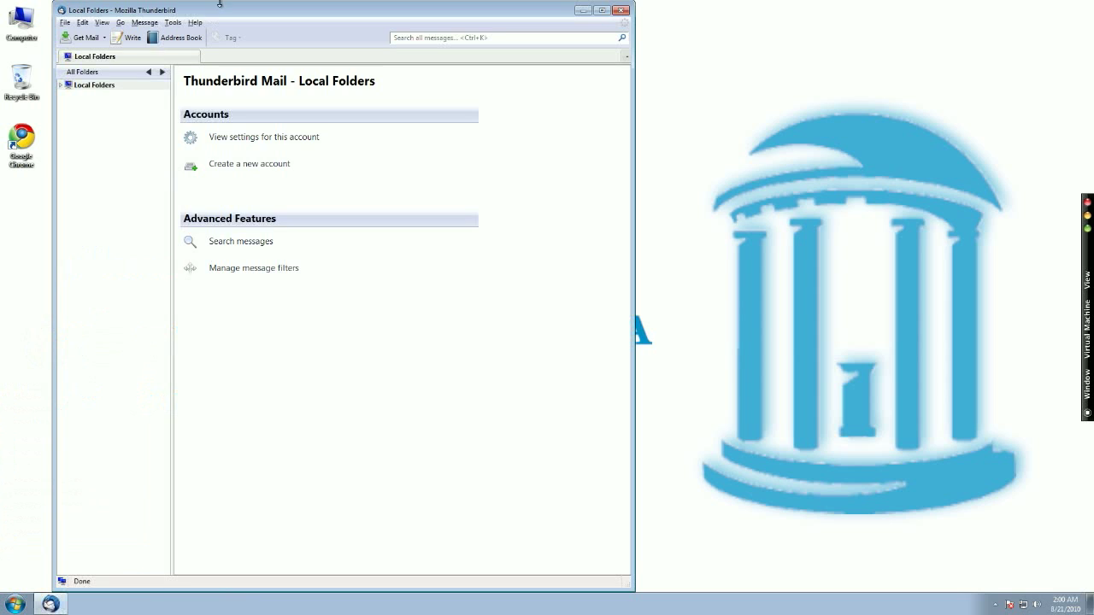
{"action": "left_click_drag", "start_coordinate": [224, 17], "coordinate": [289, 20]}
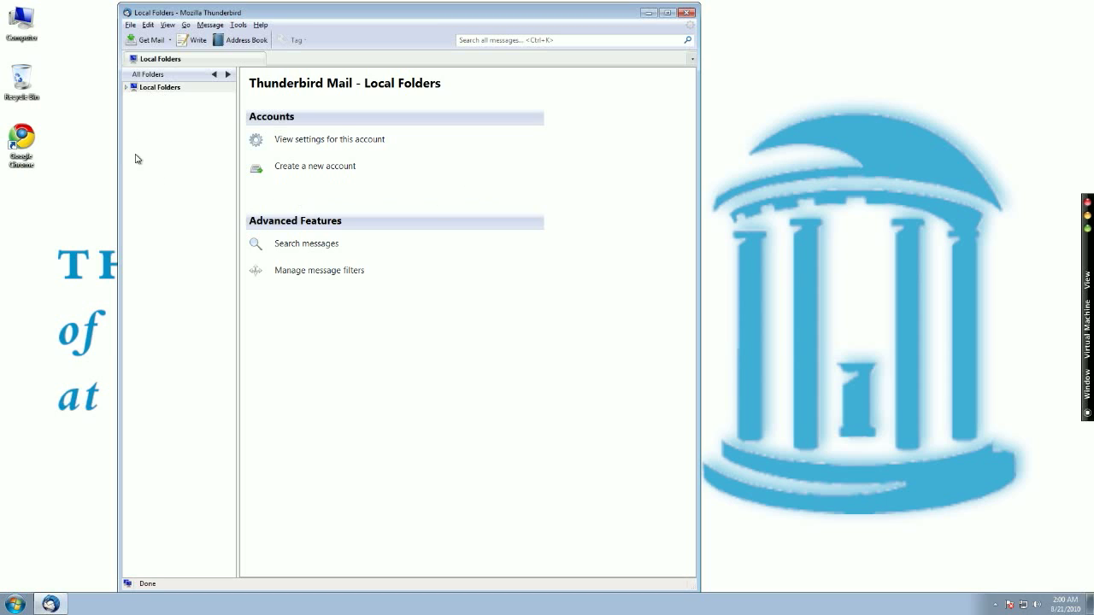
Create a new account with the user's name, university e-mail address and password, accepting the proposed IMAP settings
{"action": "left_click", "coordinate": [313, 170]}
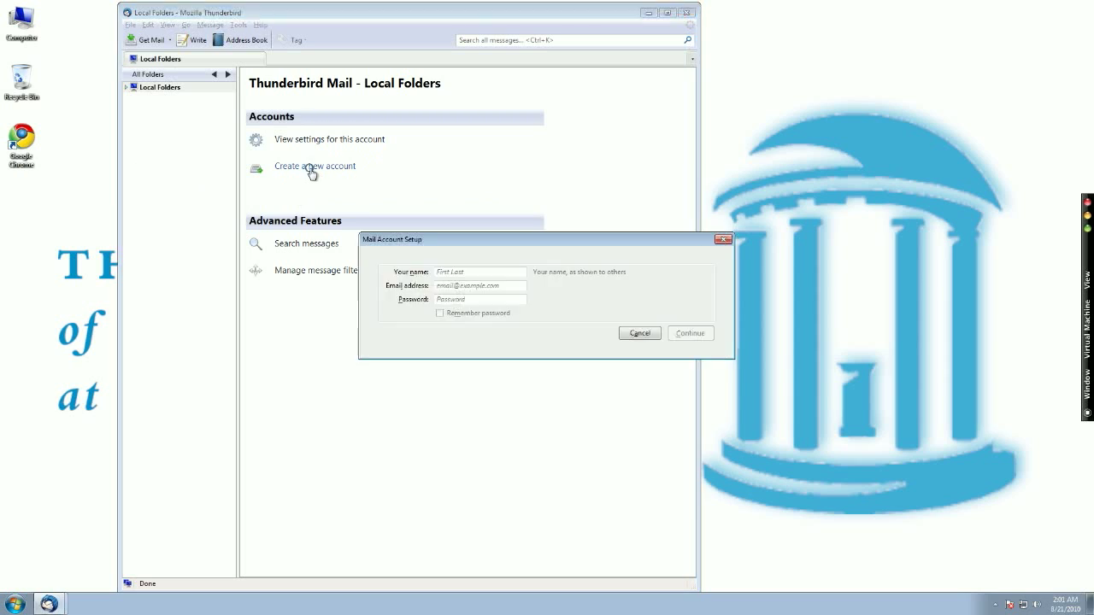
{"action": "left_click", "coordinate": [470, 274]}
{"action": "type", "text": "Samuel"}
{"action": "key", "text": "Tab"}
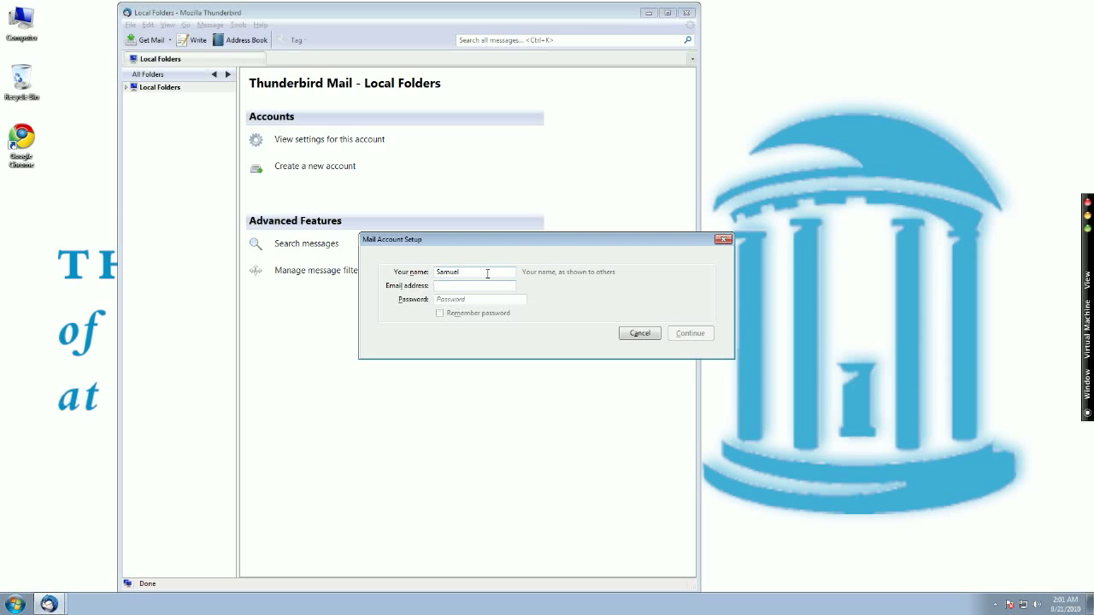
{"action": "key", "text": "Tab"}
{"action": "type", "text": "s"}
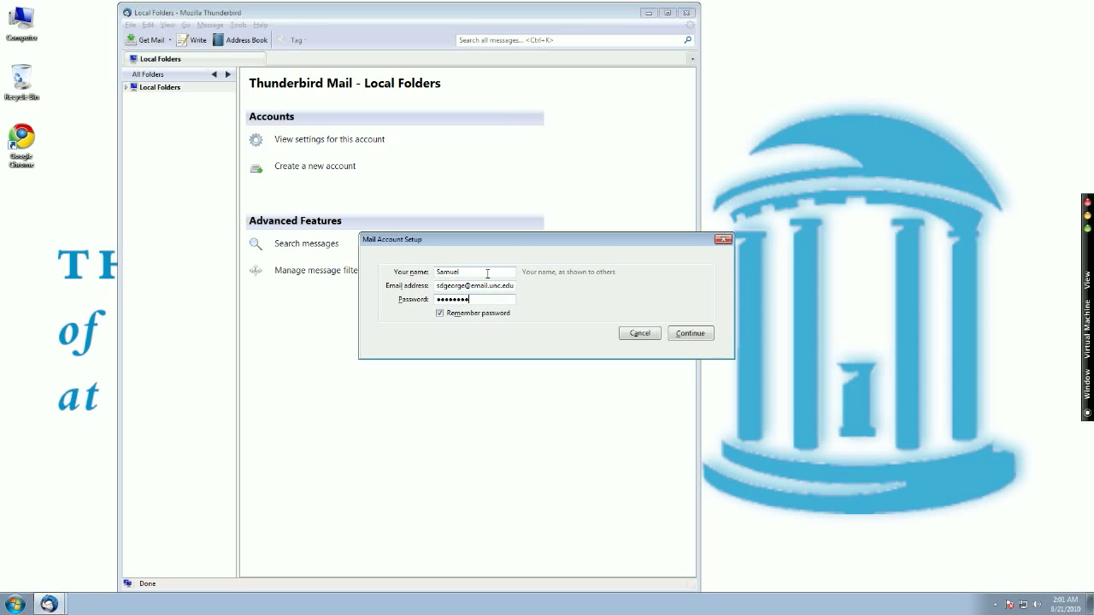
{"action": "left_click", "coordinate": [690, 333]}
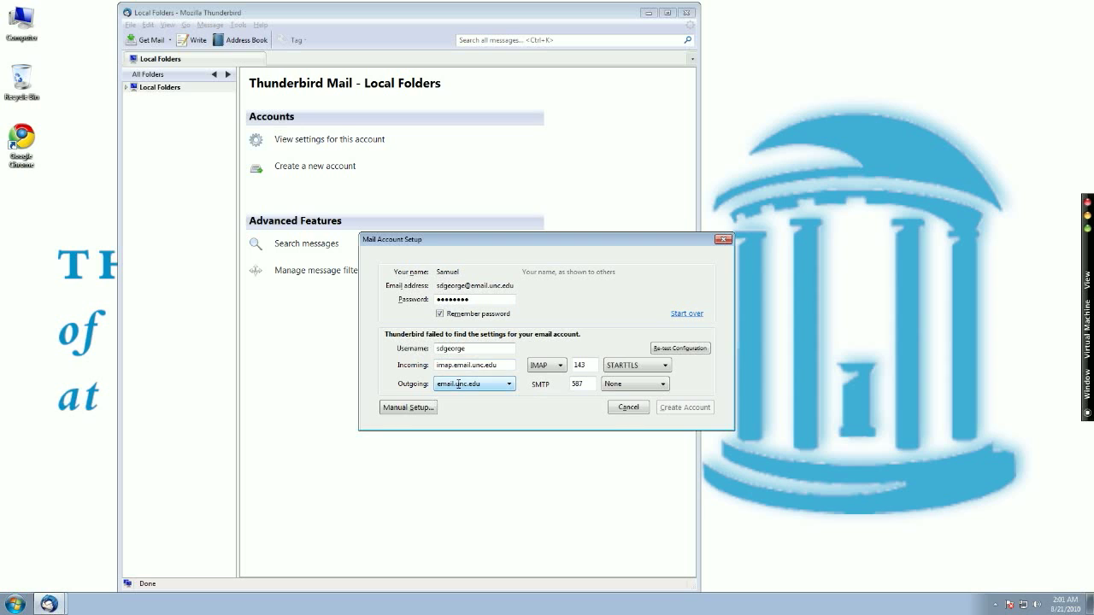
{"action": "left_click", "coordinate": [414, 409]}
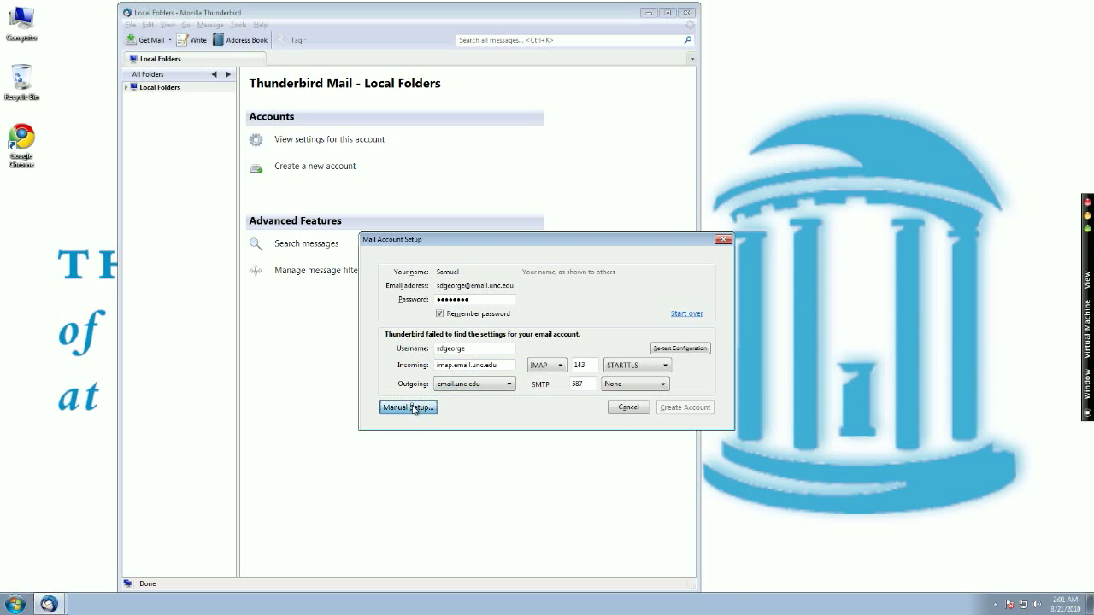
Change the incoming server to imap.unc.edu, port 993, with SSL/TLS and normal password authentication
{"action": "left_click_drag", "start_coordinate": [489, 254], "coordinate": [388, 208]}
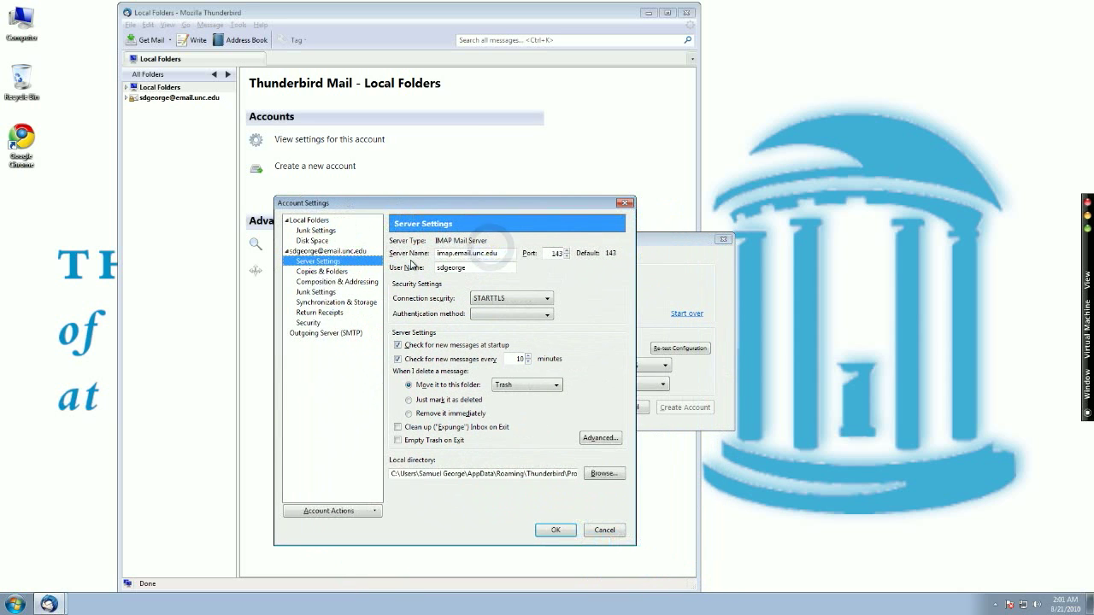
{"action": "triple_click", "coordinate": [467, 254]}
{"action": "type", "text": "imap"}
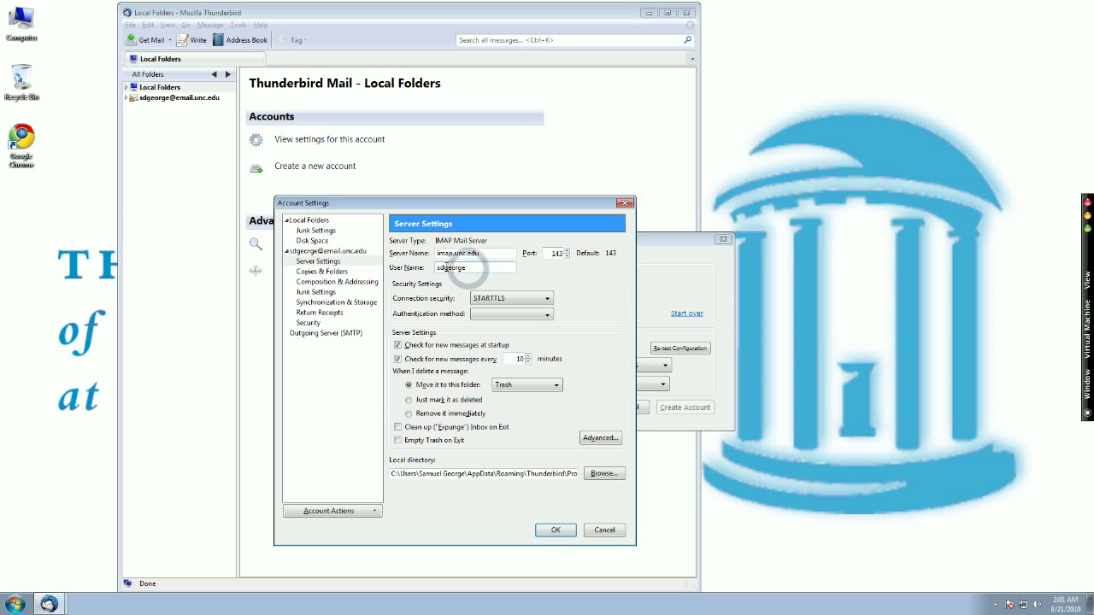
{"action": "left_click", "coordinate": [488, 300]}
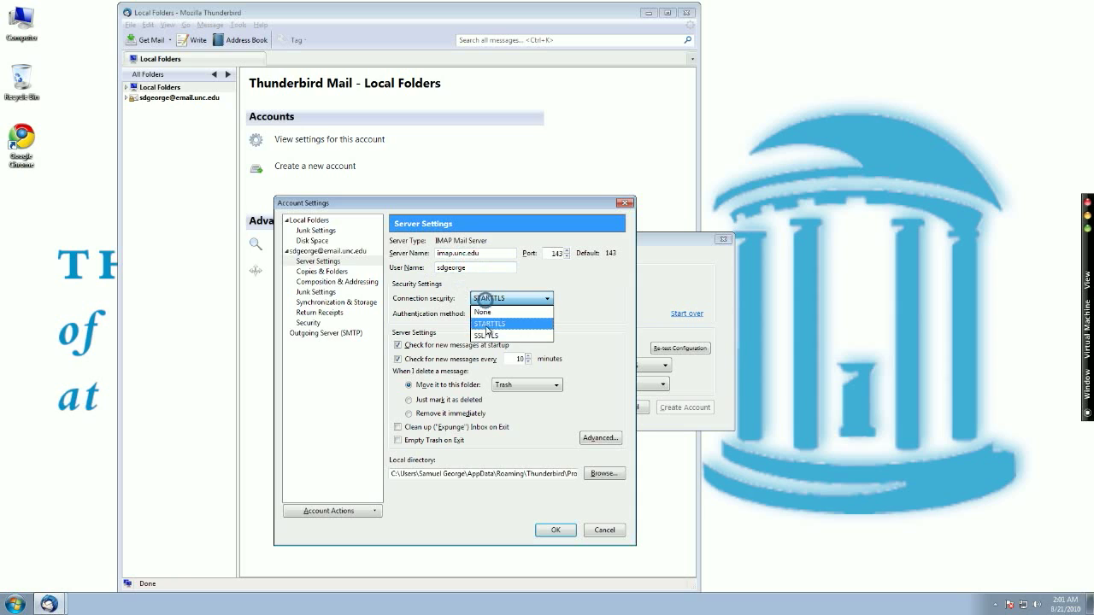
{"action": "left_click", "coordinate": [486, 337]}
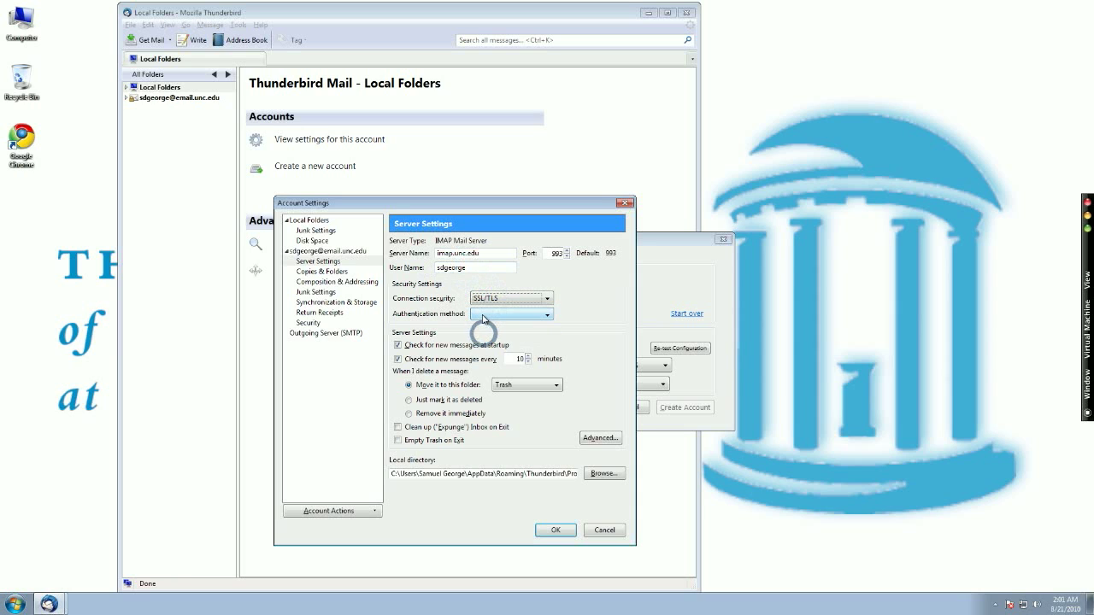
{"action": "left_click", "coordinate": [483, 315]}
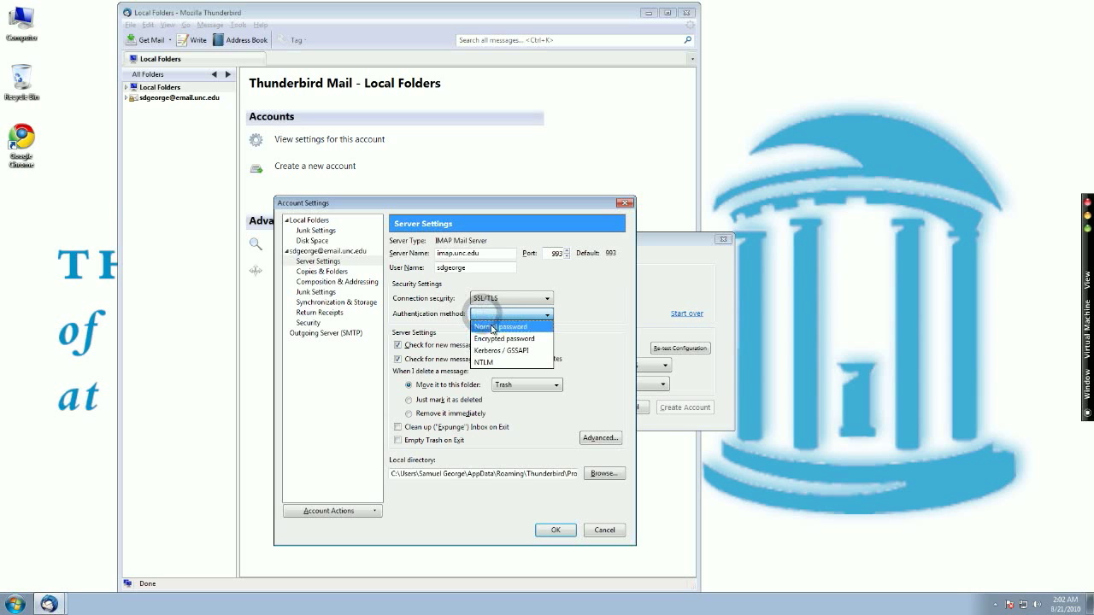
{"action": "left_click", "coordinate": [491, 327]}
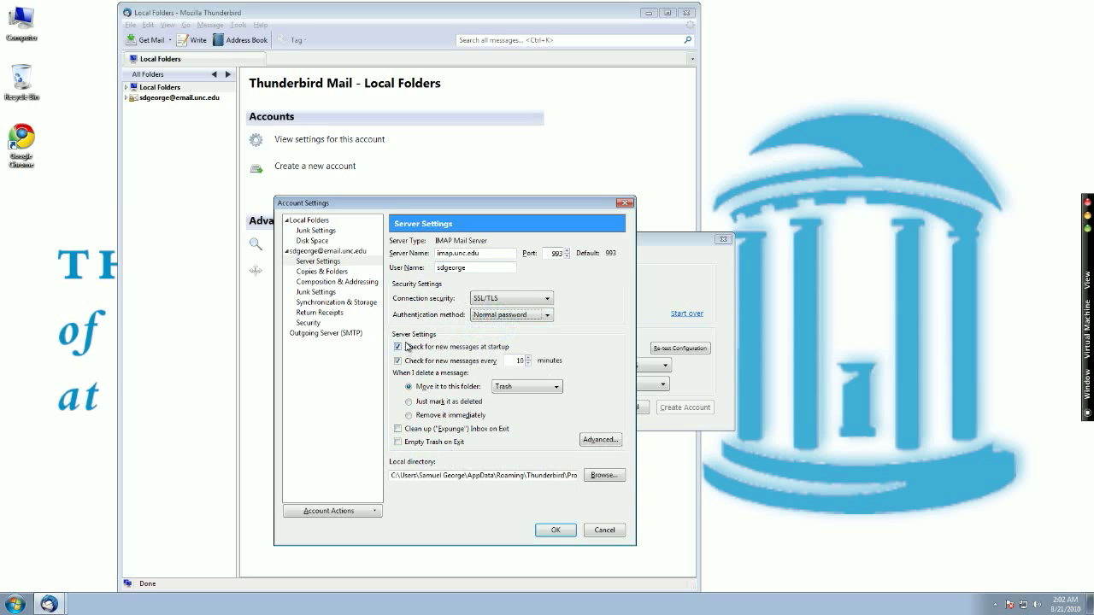
{"action": "left_click", "coordinate": [321, 336]}
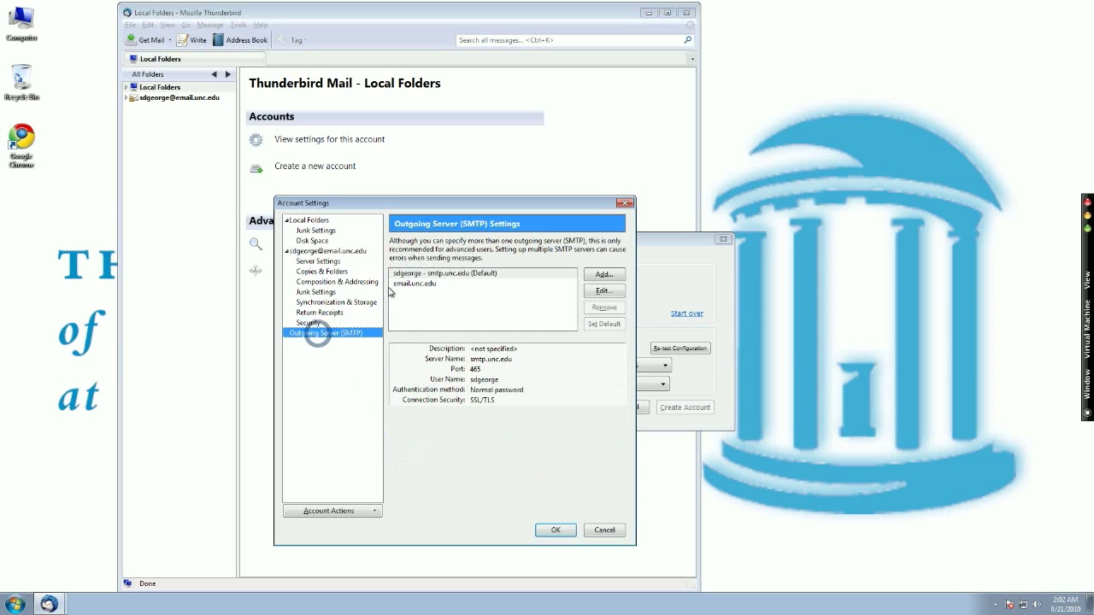
Delete the extra email.unc.edu outgoing server from the SMTP server list
{"action": "left_click", "coordinate": [506, 273]}
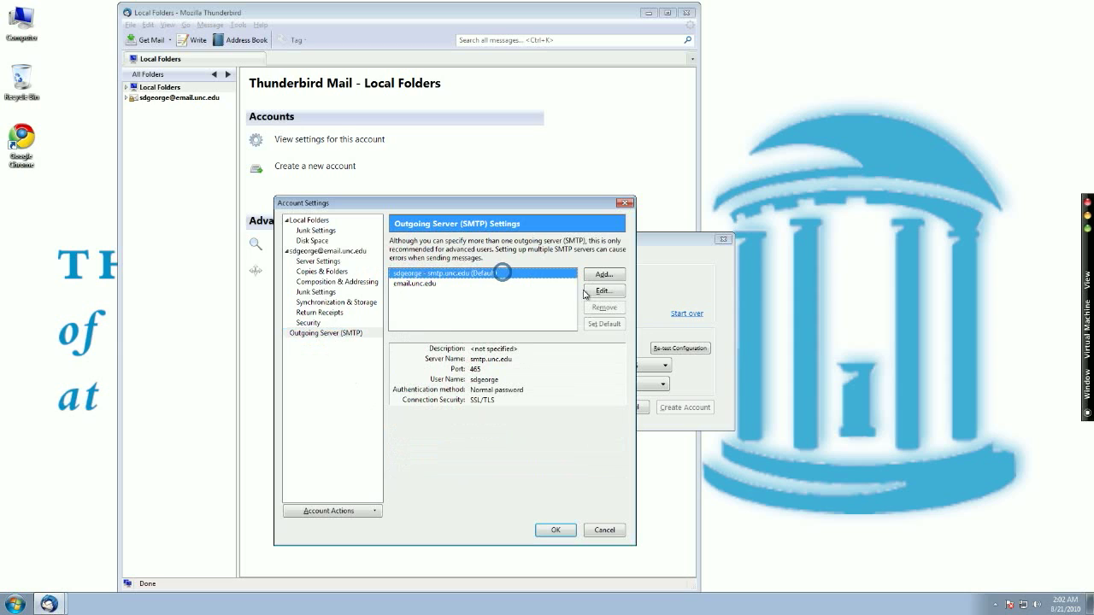
{"action": "left_click", "coordinate": [481, 283]}
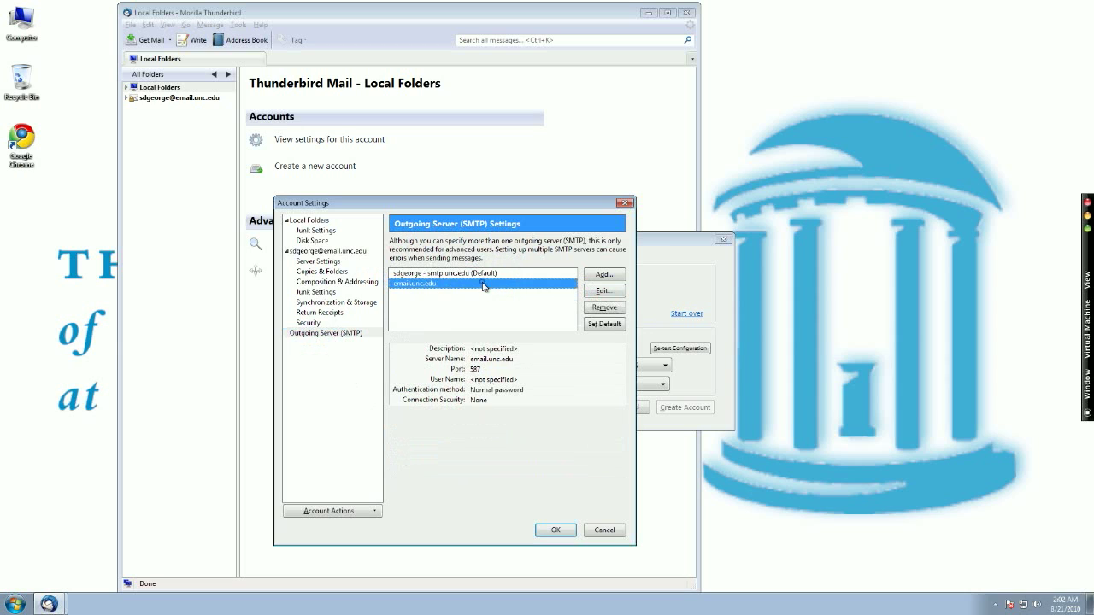
{"action": "left_click", "coordinate": [602, 306]}
{"action": "key", "text": "Return"}
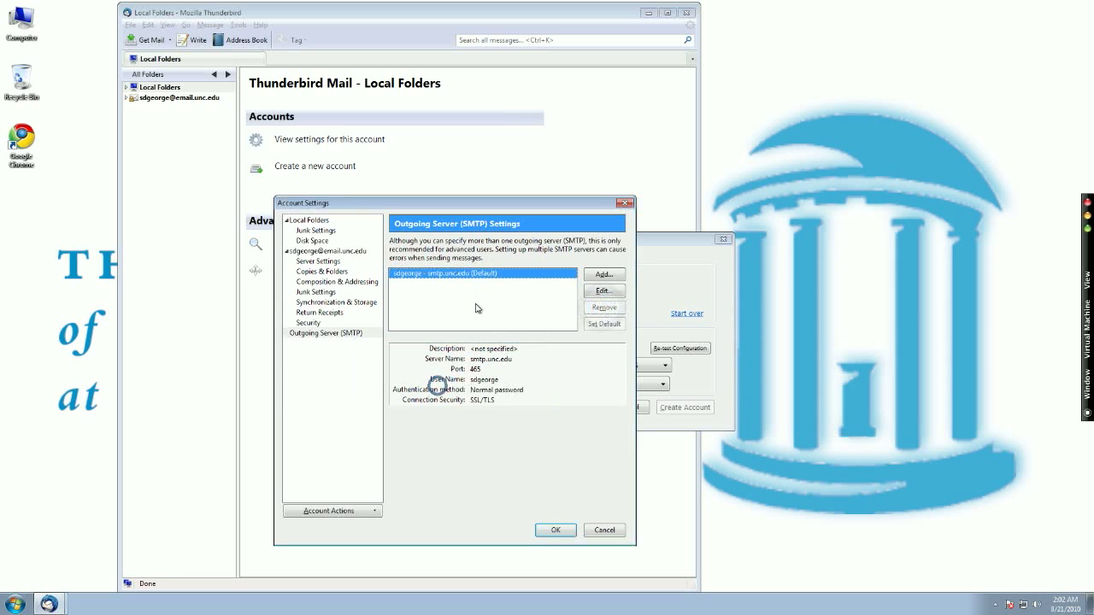
Add outgoing server 'UNC' at smtp.unc.edu with SSL/TLS and the user name, then save the account settings
{"action": "left_click", "coordinate": [602, 275]}
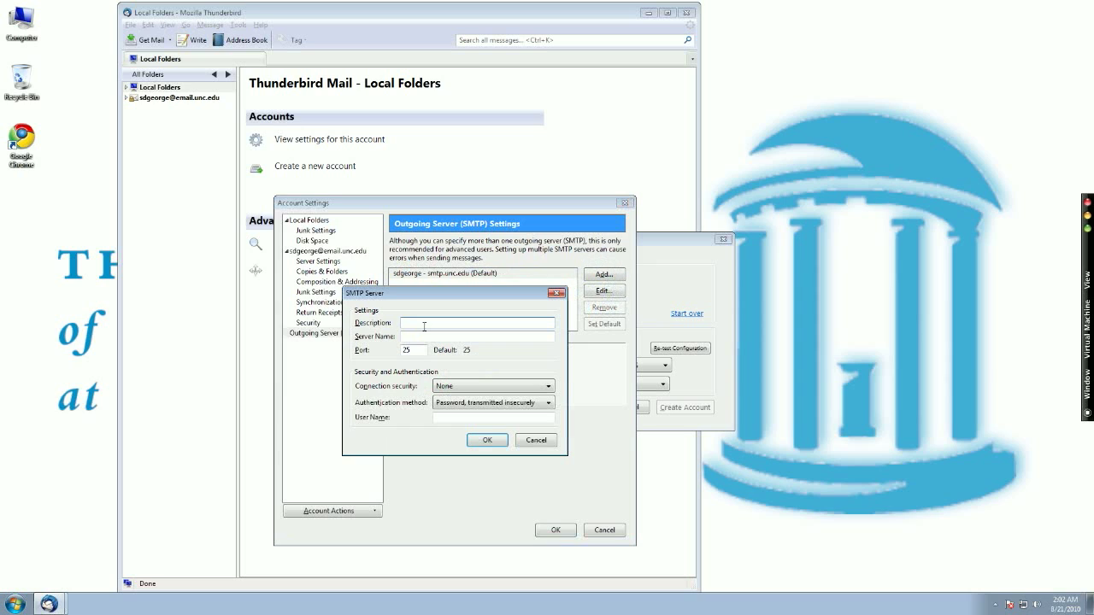
{"action": "key", "text": "Tab"}
{"action": "left_click", "coordinate": [464, 386]}
{"action": "left_click", "coordinate": [442, 419]}
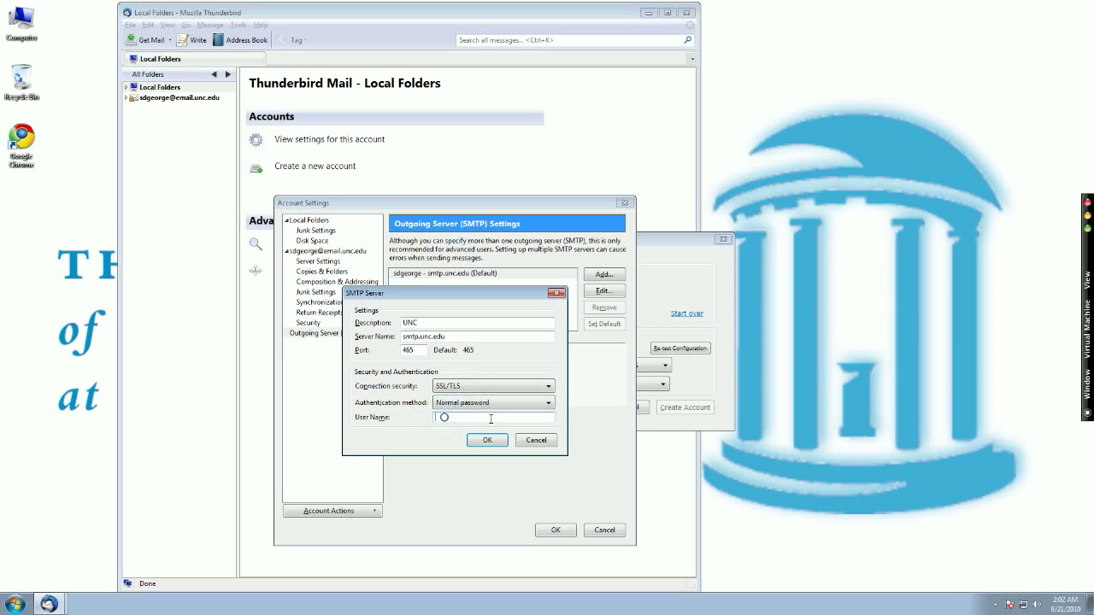
{"action": "left_click", "coordinate": [486, 441]}
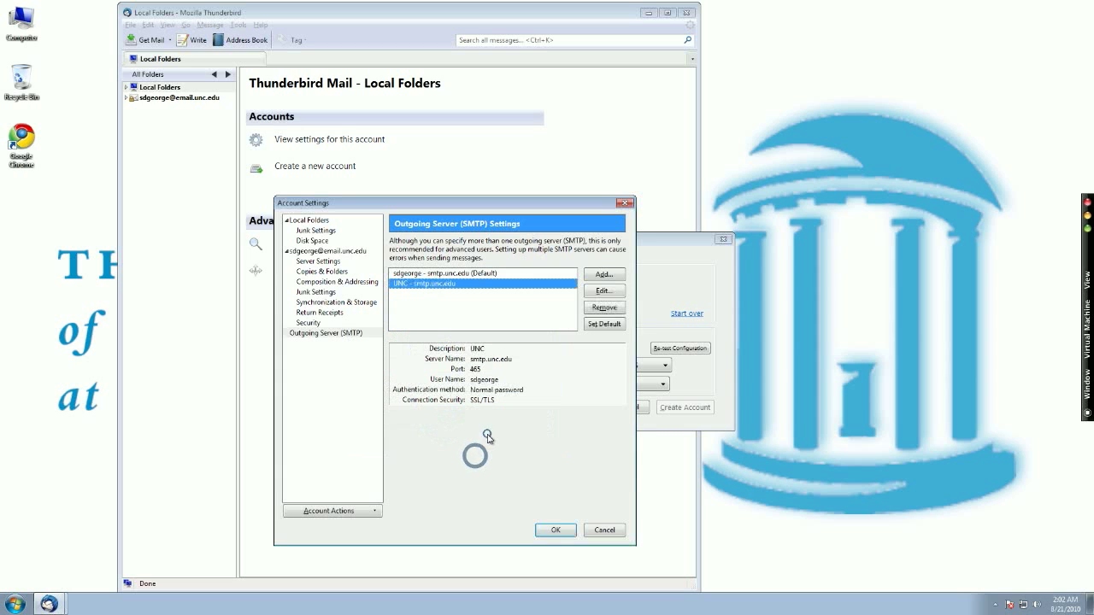
{"action": "left_click", "coordinate": [560, 531]}
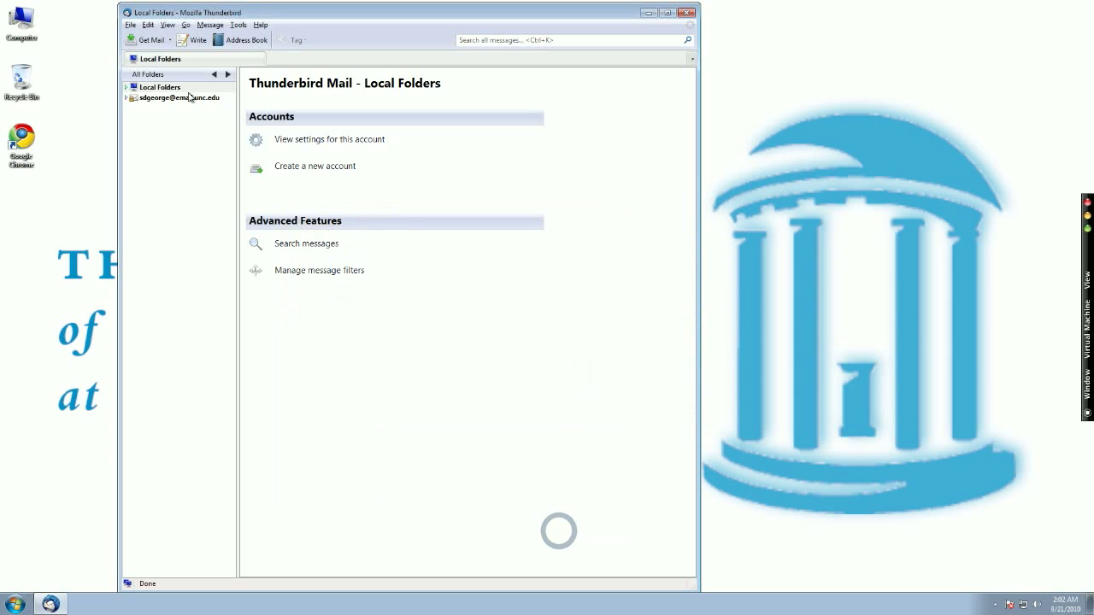
Open the university account's Inbox, entering its password with Password Manager enabled, and open the 'test' message
{"action": "left_click", "coordinate": [169, 97]}
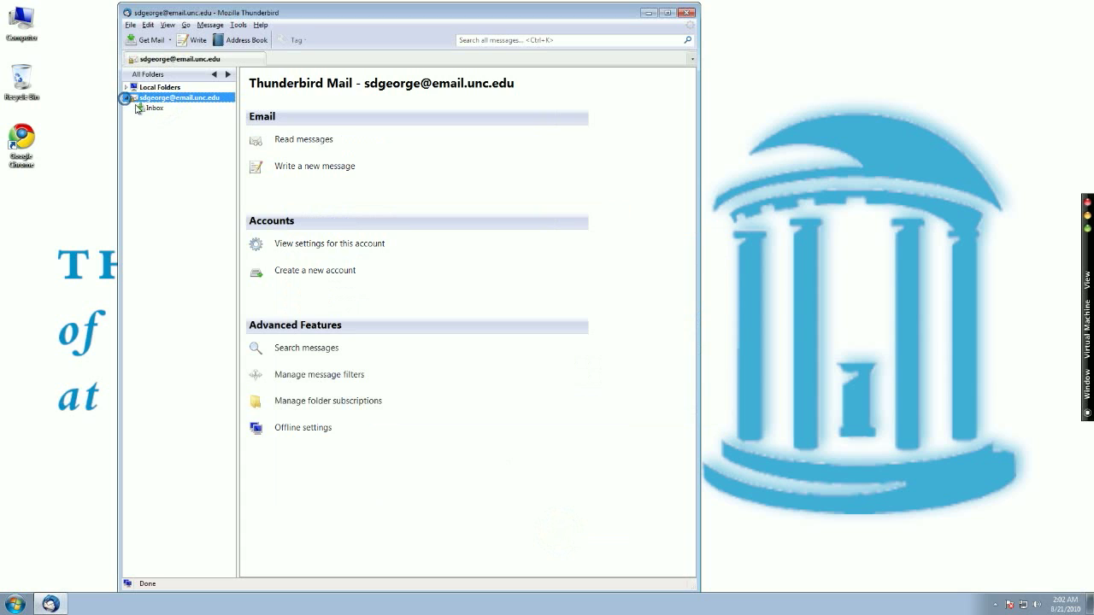
{"action": "left_click", "coordinate": [149, 108]}
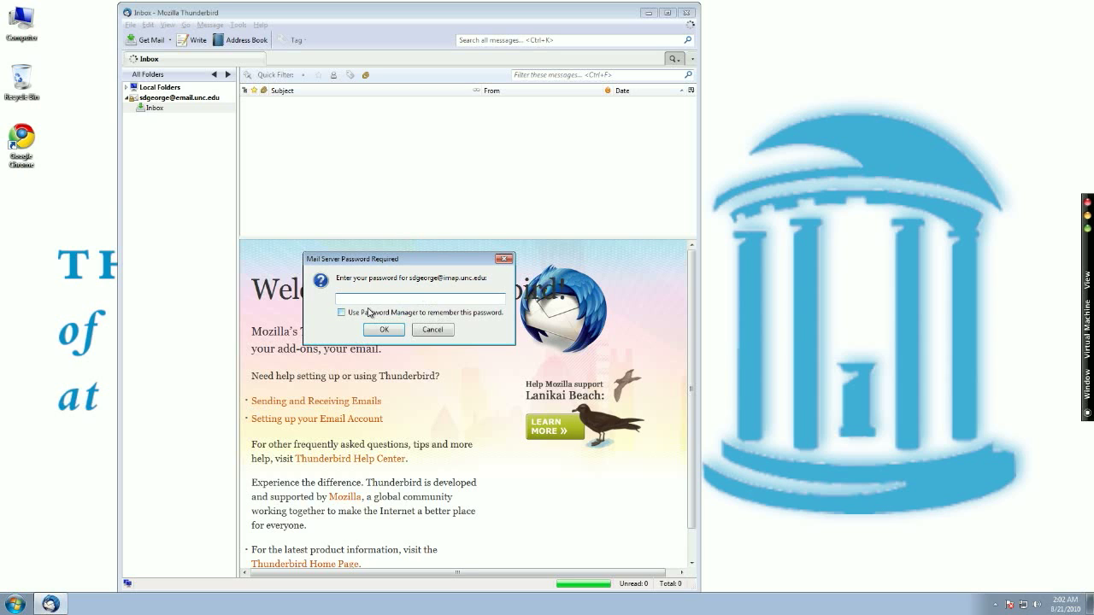
{"action": "left_click", "coordinate": [341, 314]}
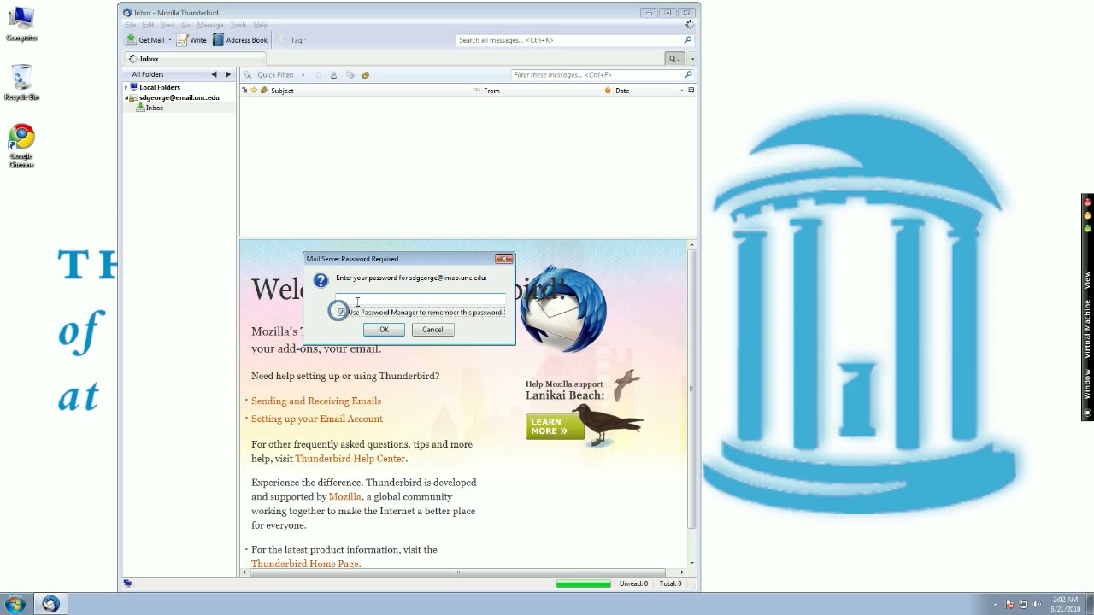
{"action": "left_click", "coordinate": [357, 297]}
{"action": "type", "text": "••••••"}
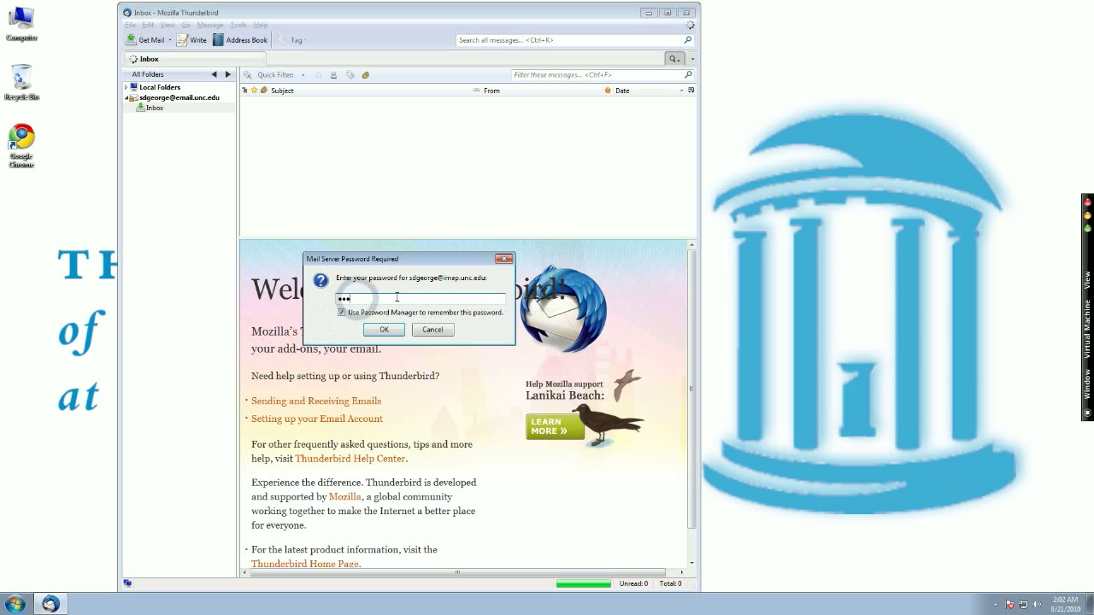
{"action": "key", "text": "Return"}
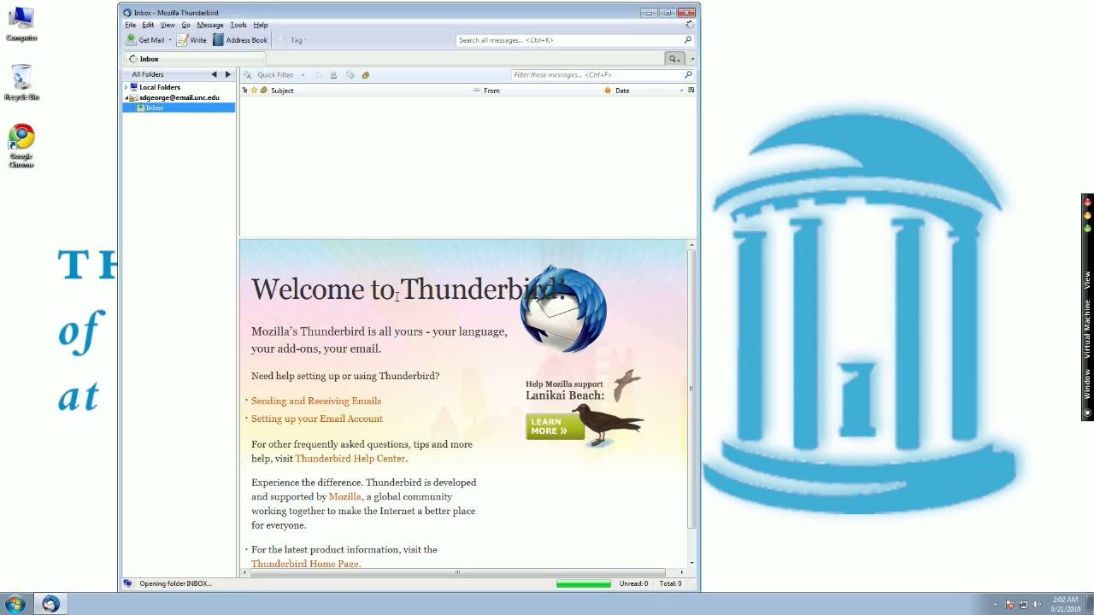
{"action": "left_click", "coordinate": [266, 106]}
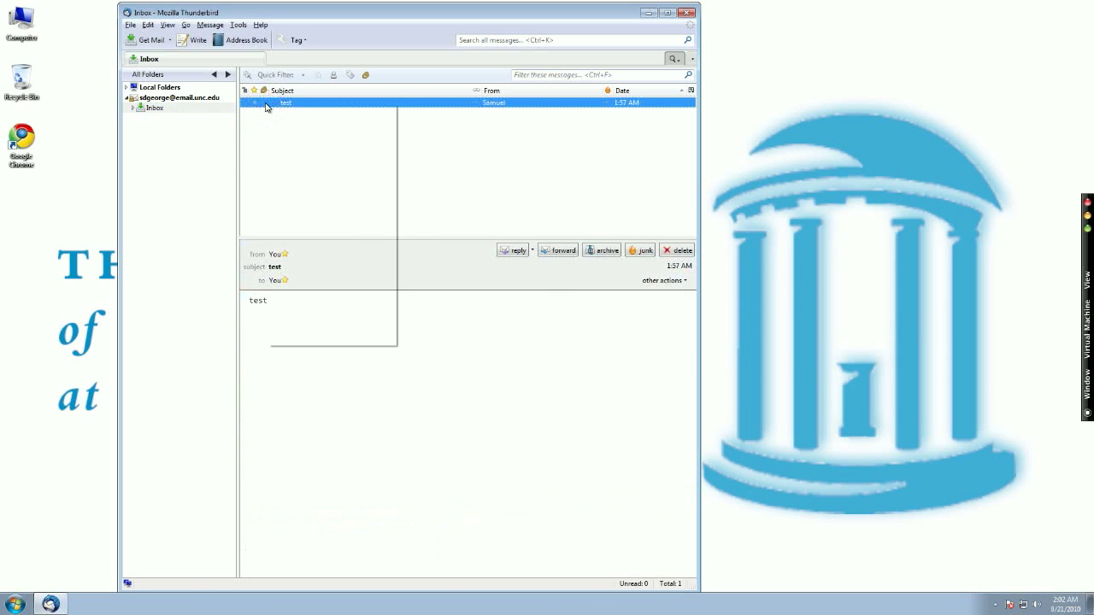
Move the 'test' message to Local Folders > Trash and return to the now-empty UNC Inbox
{"action": "right_click", "coordinate": [265, 106]}
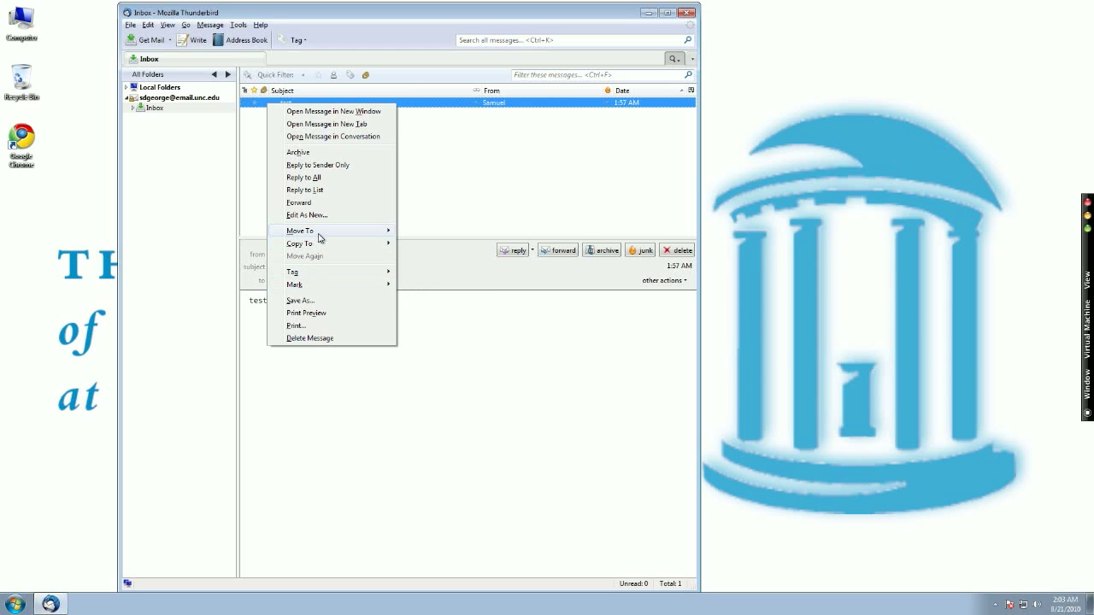
{"action": "mouse_move", "coordinate": [320, 233]}
{"action": "mouse_move", "coordinate": [418, 247]}
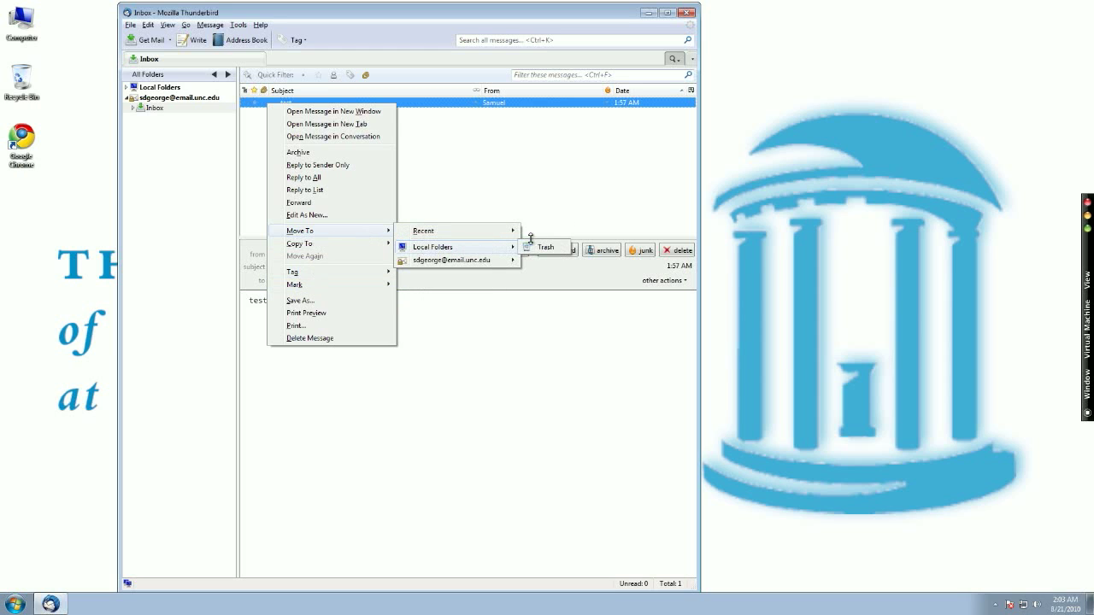
{"action": "left_click", "coordinate": [534, 248]}
{"action": "left_click", "coordinate": [163, 109]}
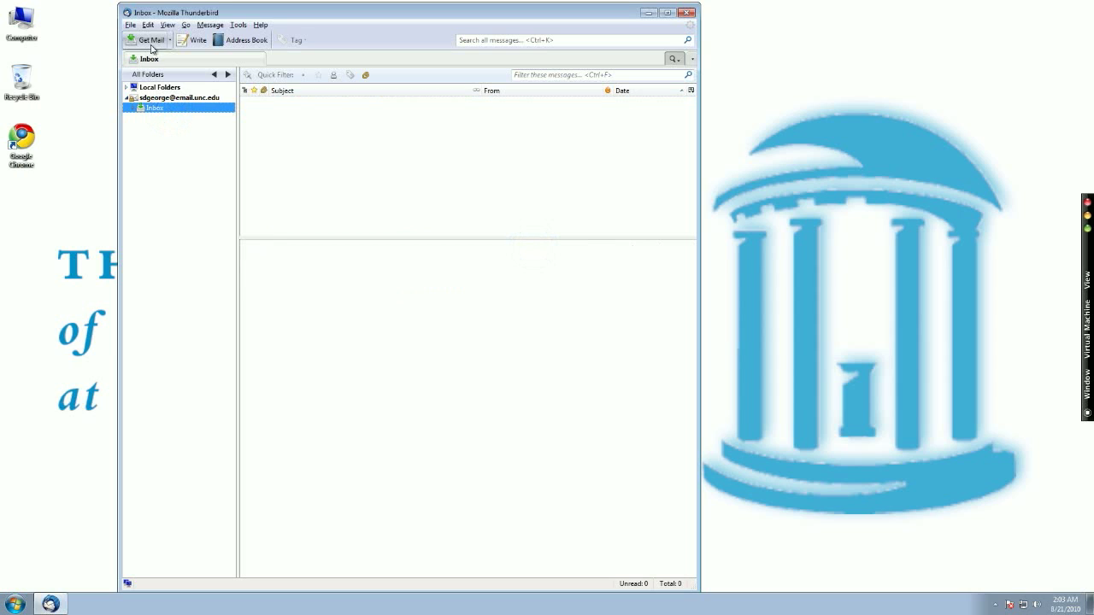
Send a message with subject and body 'test' to the account's own UNC address
{"action": "left_click", "coordinate": [190, 41]}
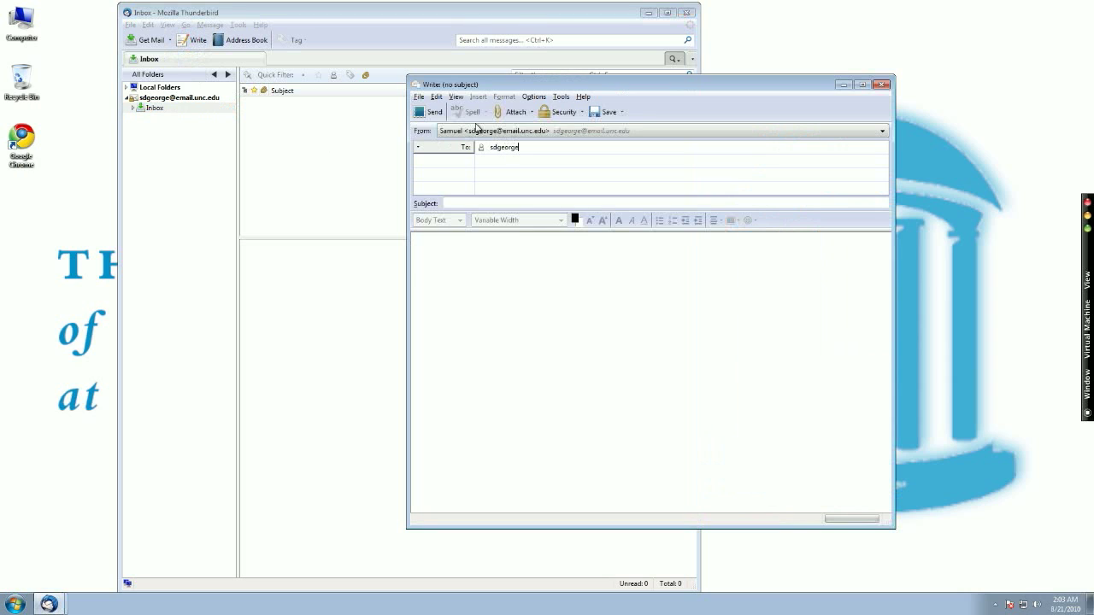
{"action": "key", "text": "Tab"}
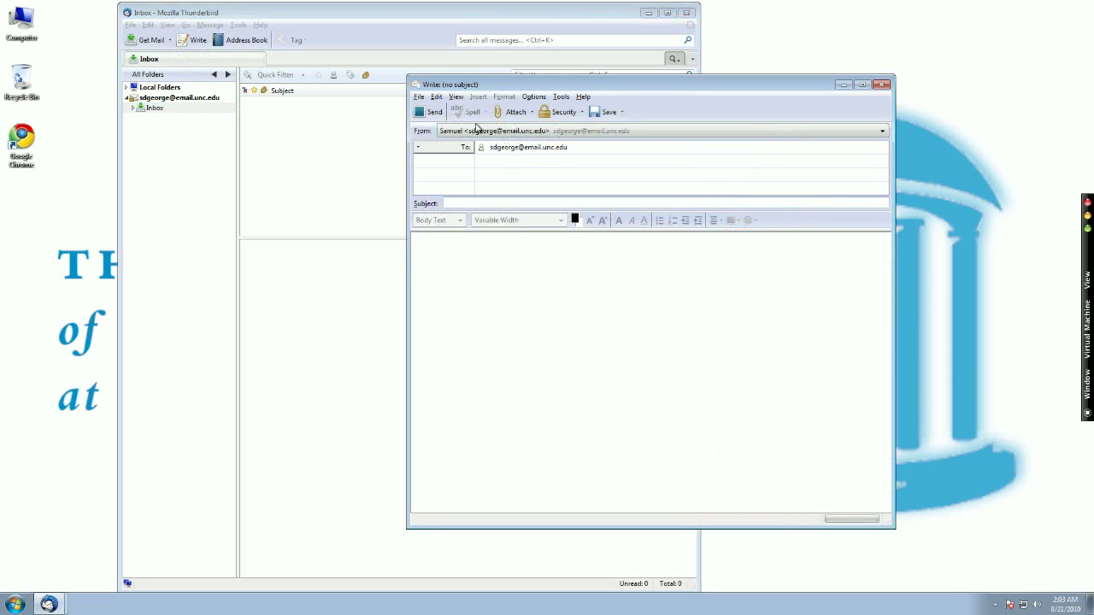
{"action": "key", "text": "Tab"}
{"action": "type", "text": "t"}
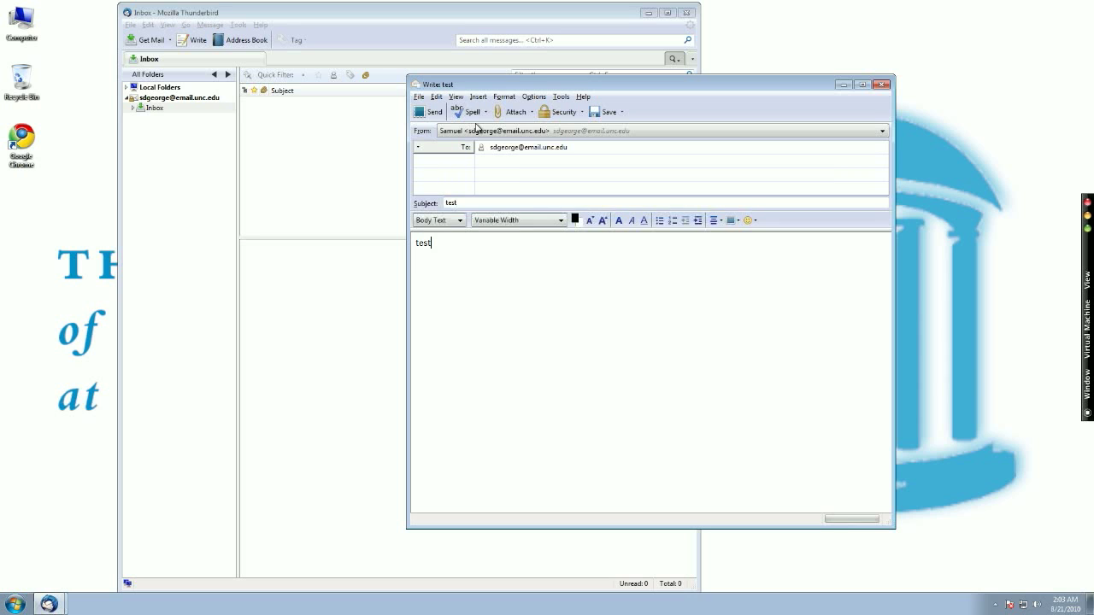
{"action": "left_click", "coordinate": [425, 111]}
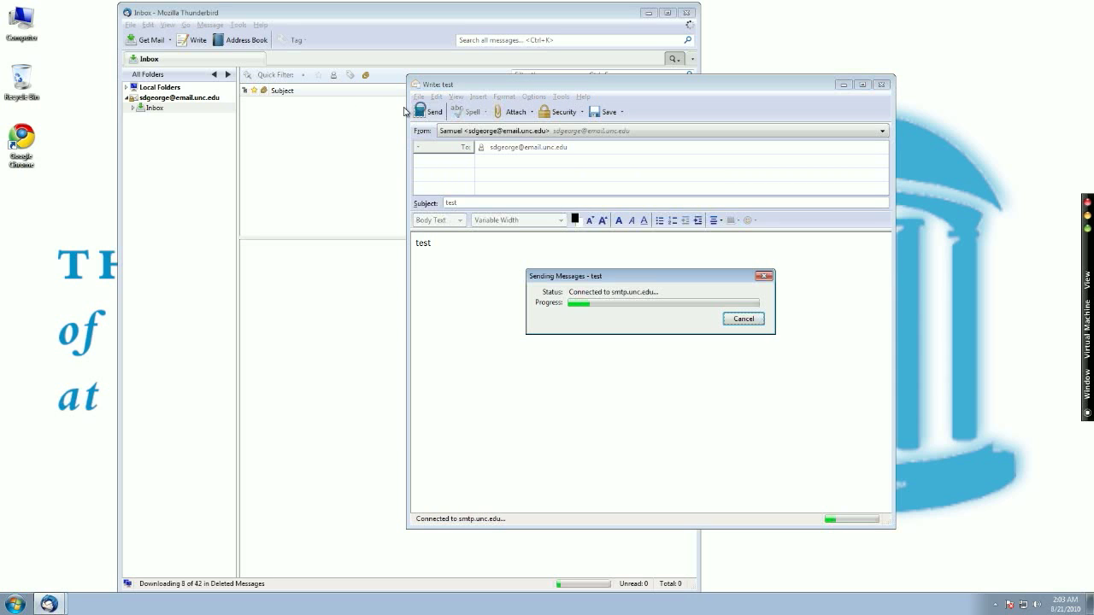
Get new mail, open the arrived 'test' message in the Inbox, and sort by From then Date
{"action": "left_click", "coordinate": [163, 99]}
{"action": "left_click", "coordinate": [145, 43]}
{"action": "left_click", "coordinate": [156, 108]}
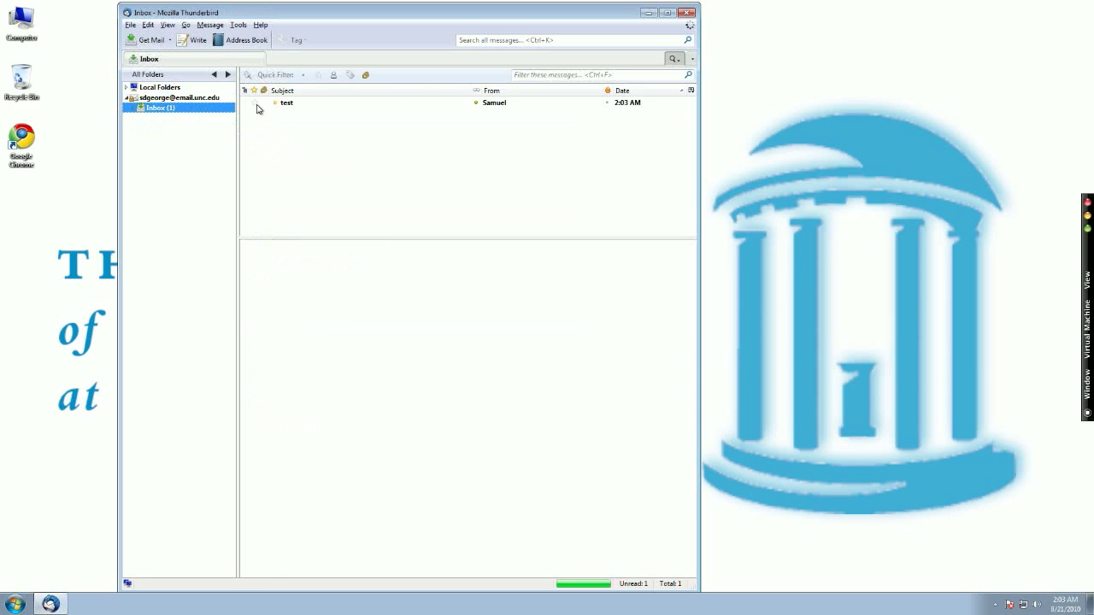
{"action": "left_click", "coordinate": [320, 104]}
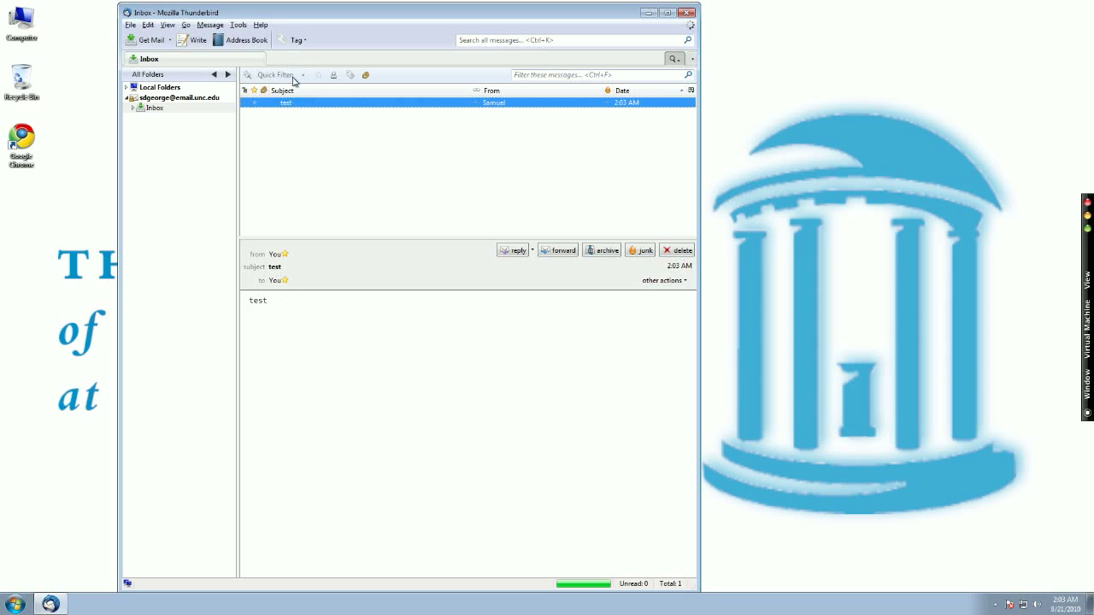
{"action": "left_click", "coordinate": [534, 92]}
{"action": "left_click", "coordinate": [629, 92]}
Expand Local Folders, then delete the 'test' message from the UNC Inbox via the preview pane
{"action": "left_click", "coordinate": [126, 87]}
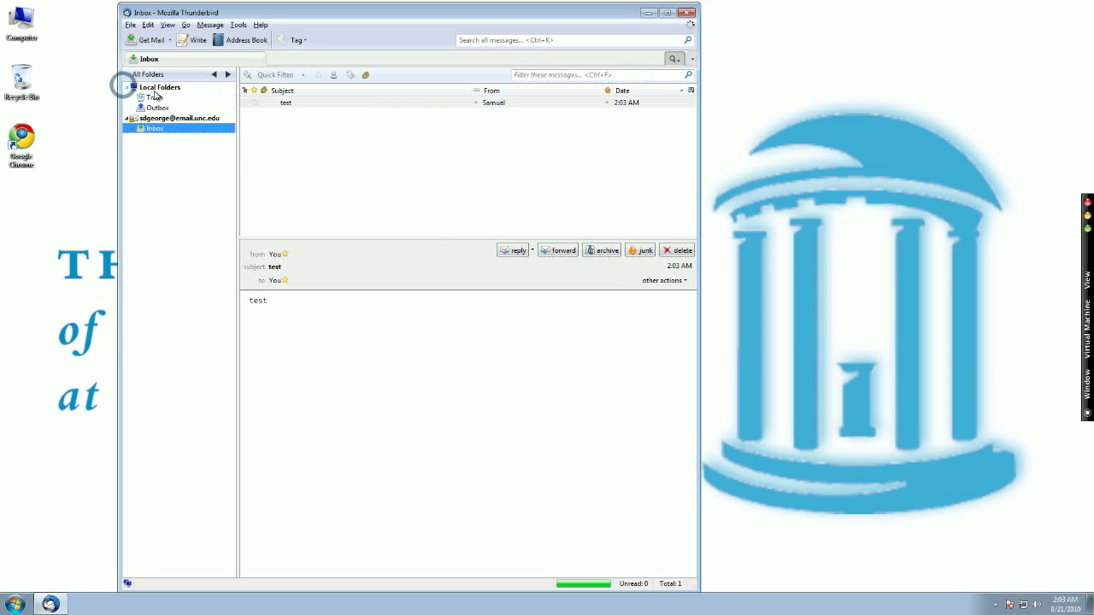
{"action": "left_click", "coordinate": [137, 88]}
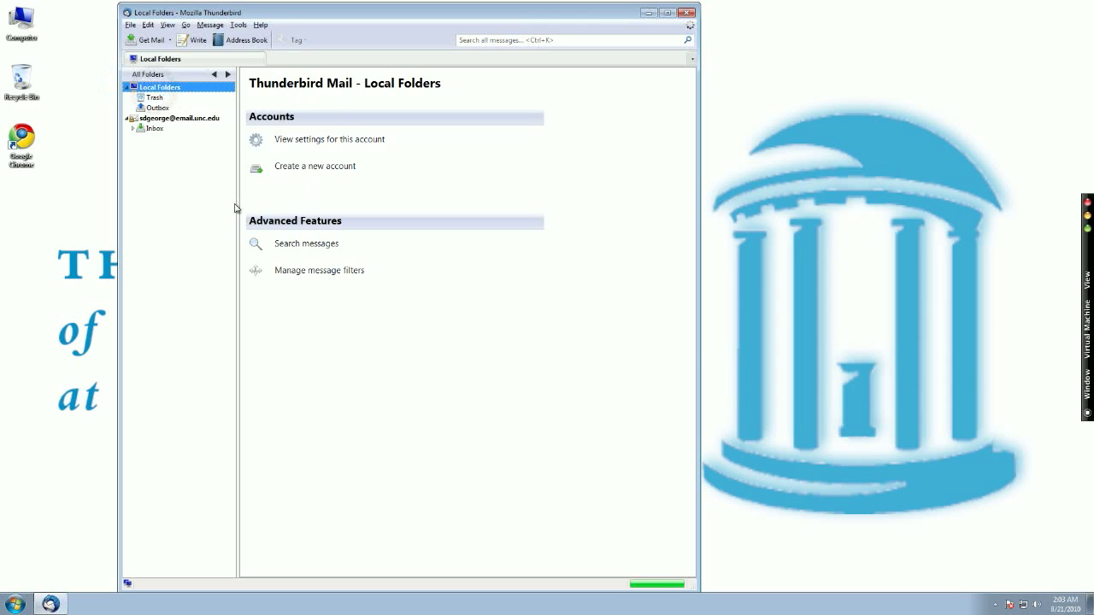
{"action": "left_click", "coordinate": [154, 128]}
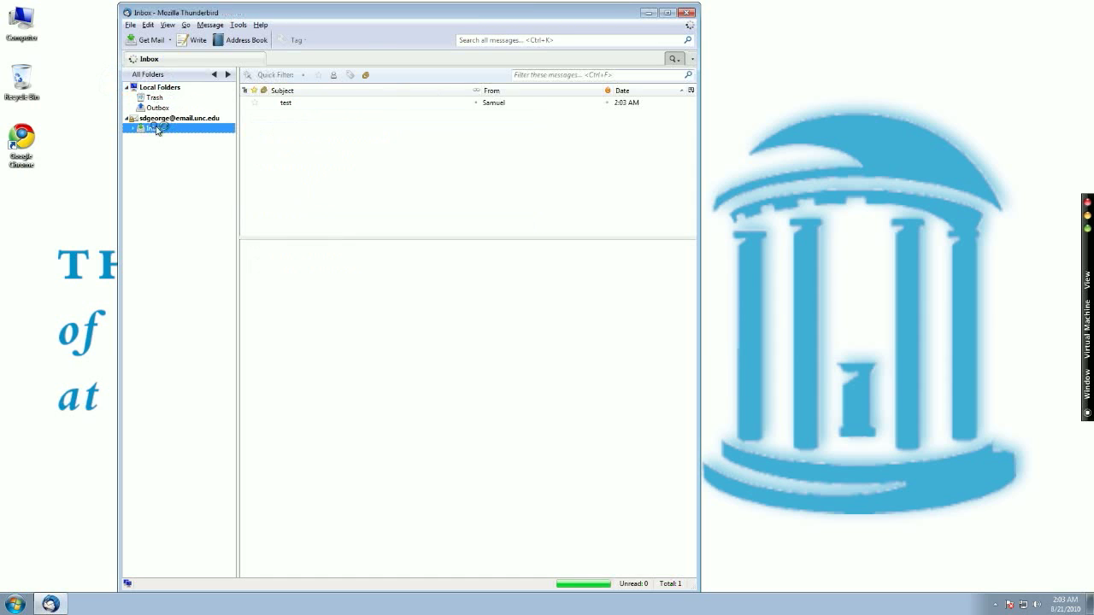
{"action": "left_click", "coordinate": [405, 103]}
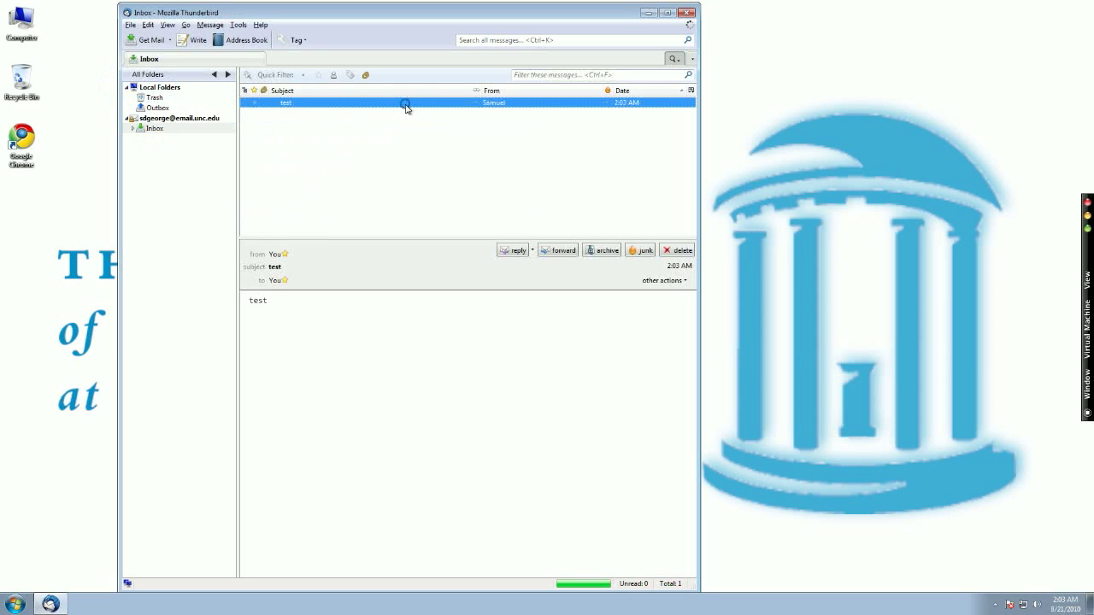
{"action": "left_click", "coordinate": [671, 251]}
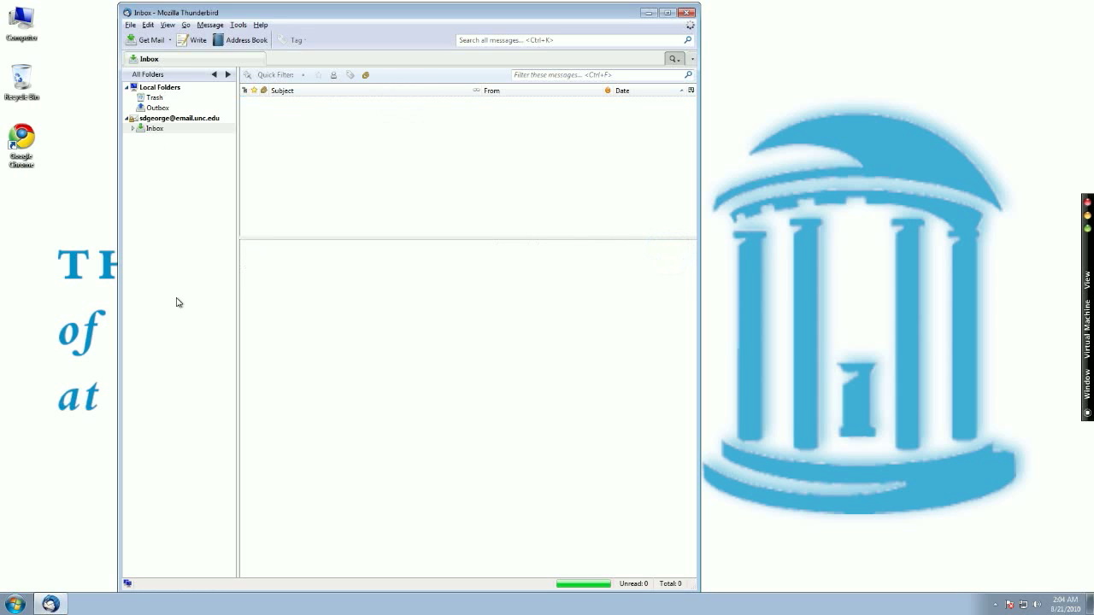
{"action": "left_click", "coordinate": [209, 25]}
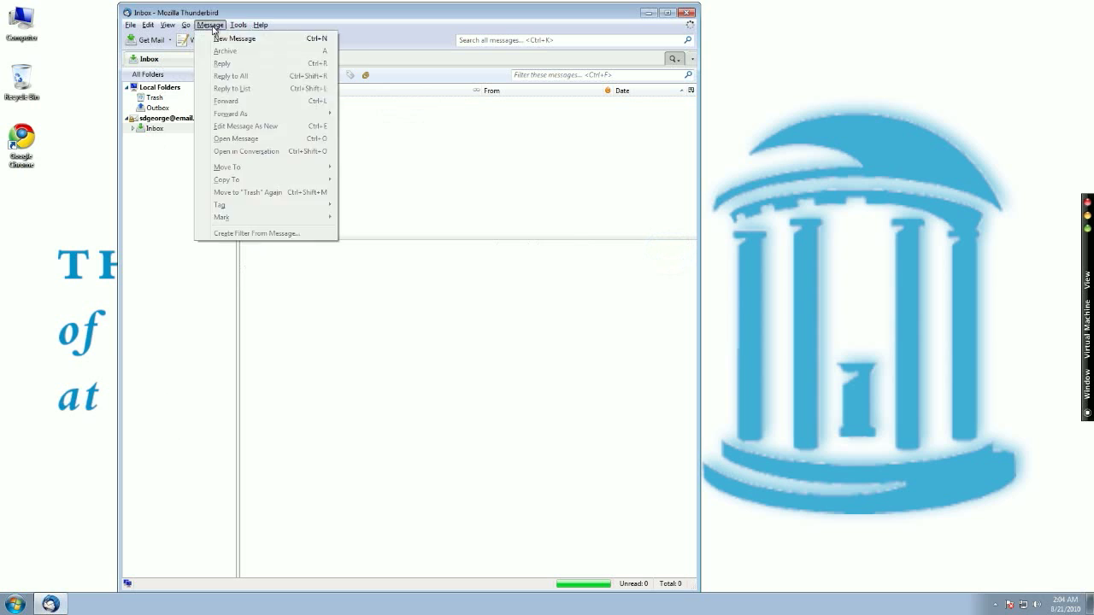
From Account Settings, start adding a new mail account via Account Actions
{"action": "mouse_move", "coordinate": [236, 27]}
{"action": "left_click", "coordinate": [285, 194]}
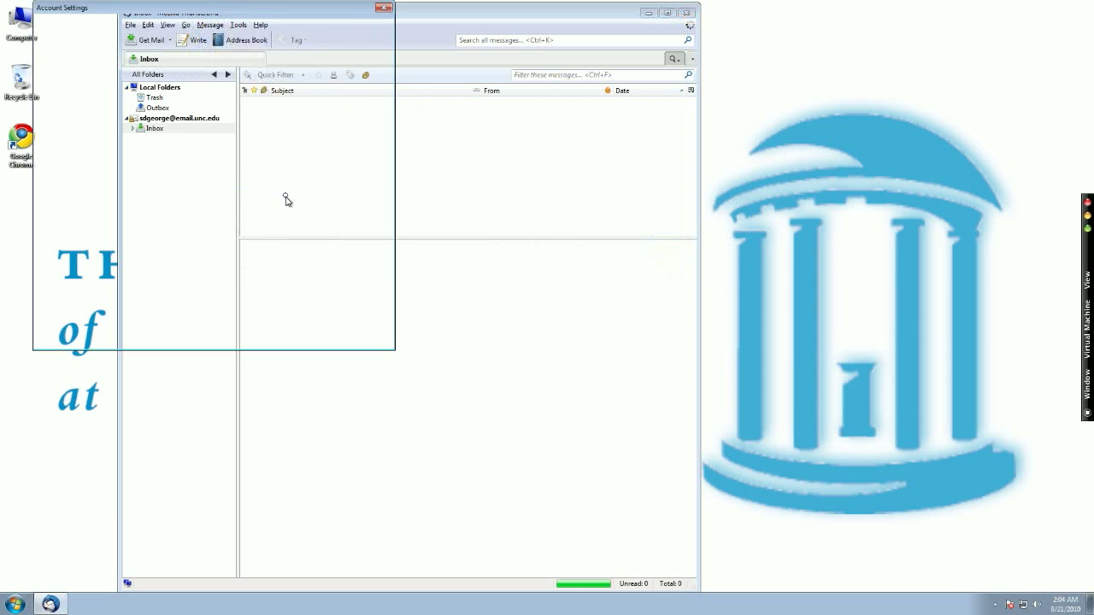
{"action": "left_click", "coordinate": [130, 316]}
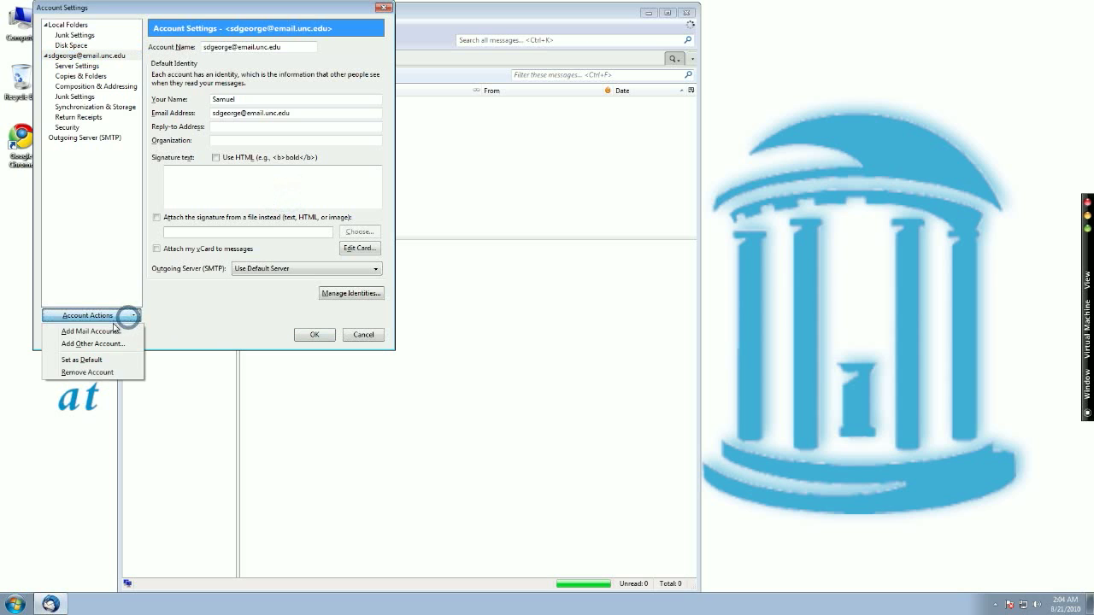
{"action": "left_click", "coordinate": [111, 332]}
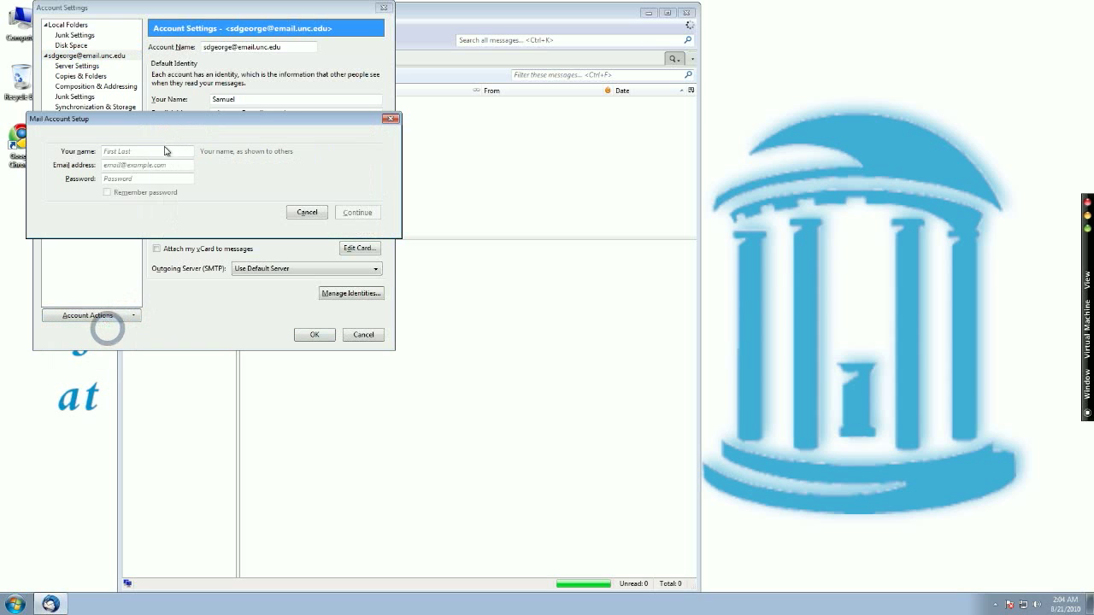
Enter the user's name, Gmail address and password, then create the IMAP/SSL Gmail account
{"action": "type", "text": "Sam"}
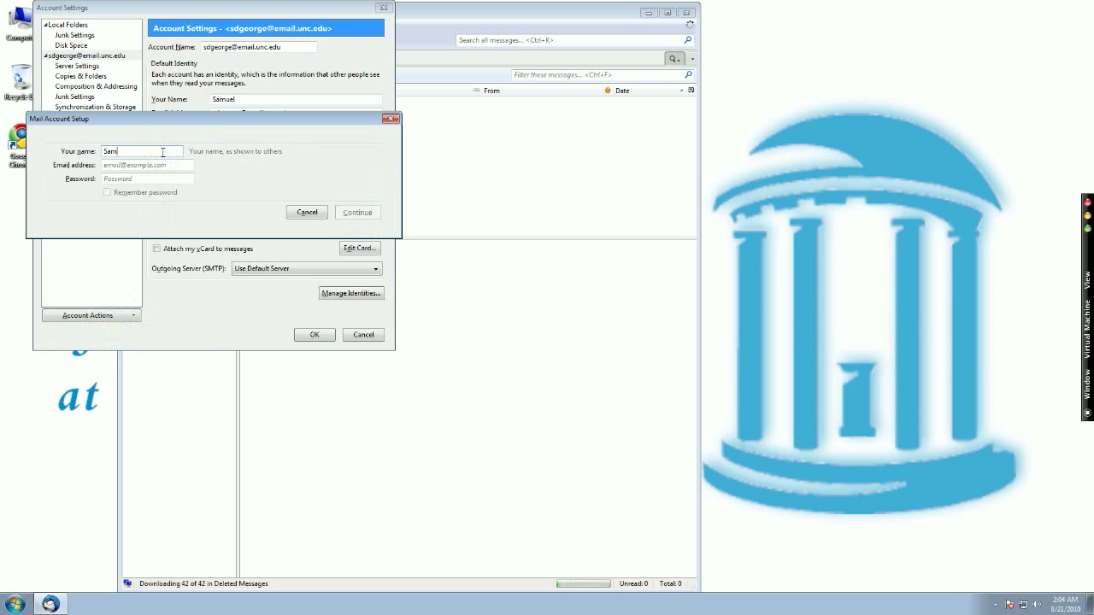
{"action": "key", "text": "Tab"}
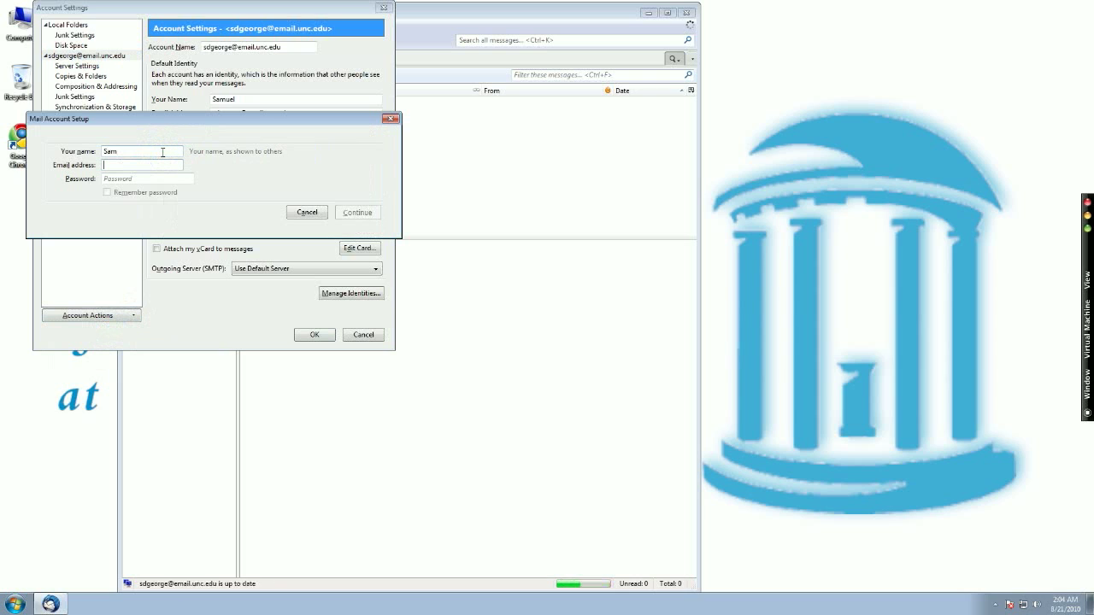
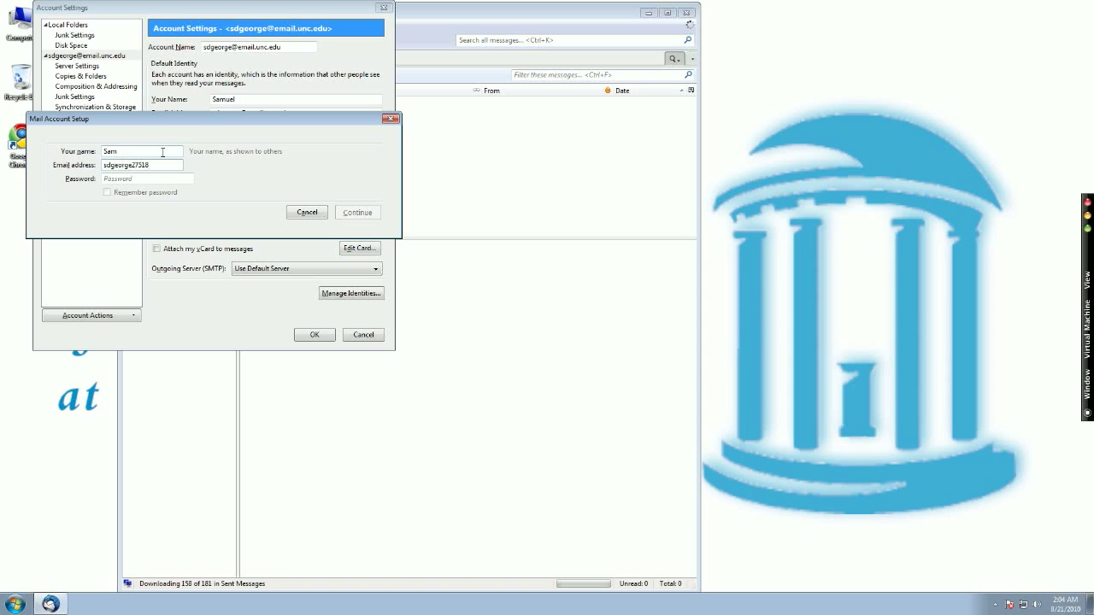
{"action": "key", "text": "Tab"}
{"action": "type", "text": "•"}
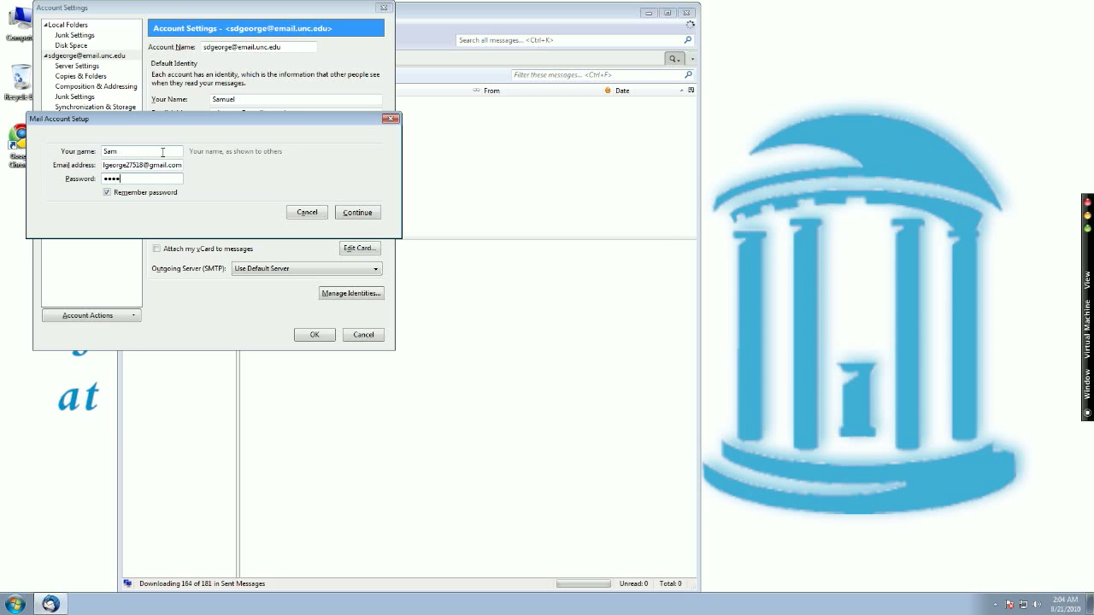
{"action": "left_click", "coordinate": [355, 212]}
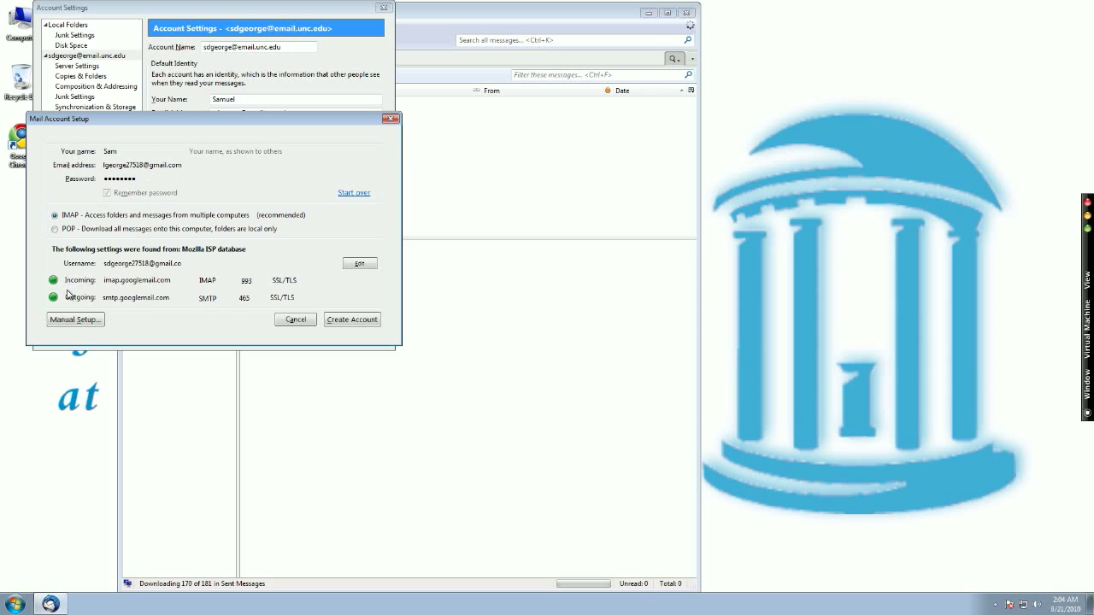
{"action": "left_click", "coordinate": [368, 320]}
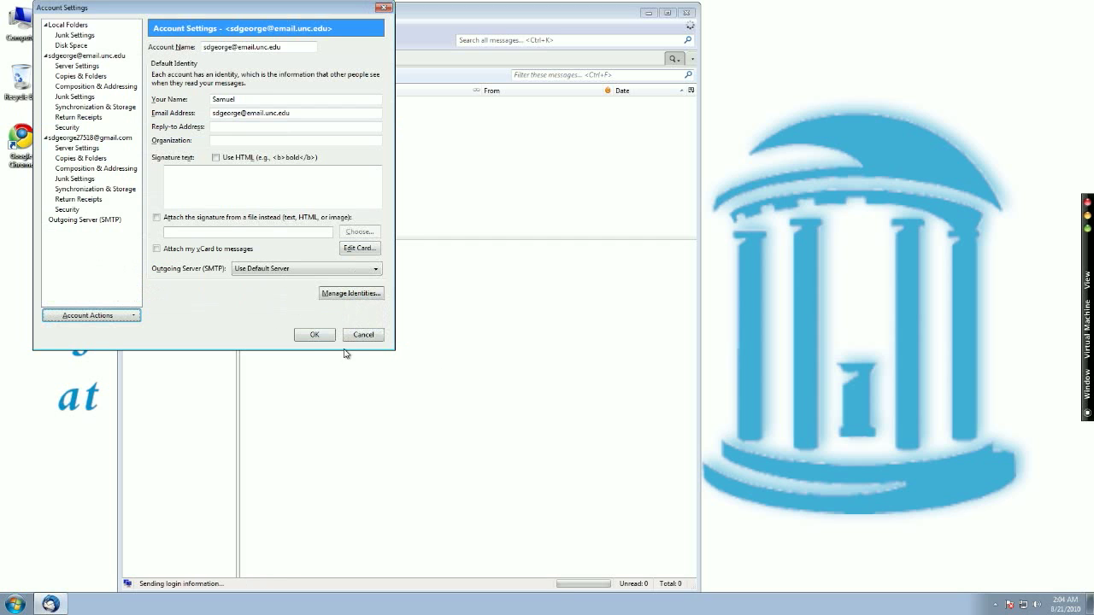
{"action": "left_click", "coordinate": [306, 334]}
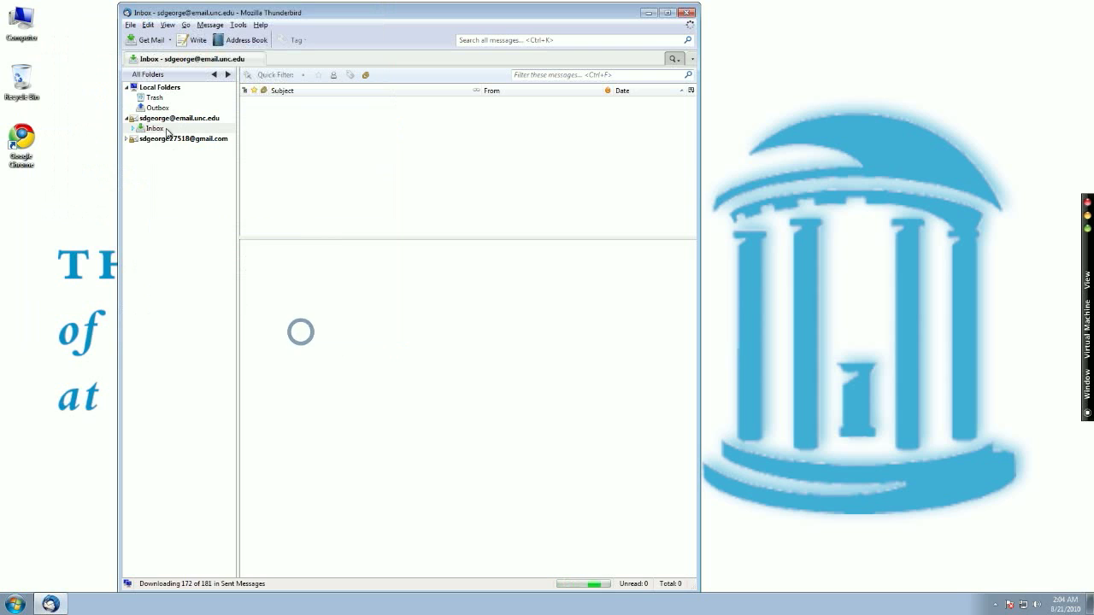
Expand the Gmail account's folder list and switch between the Gmail and UNC inboxes
{"action": "left_click", "coordinate": [163, 138]}
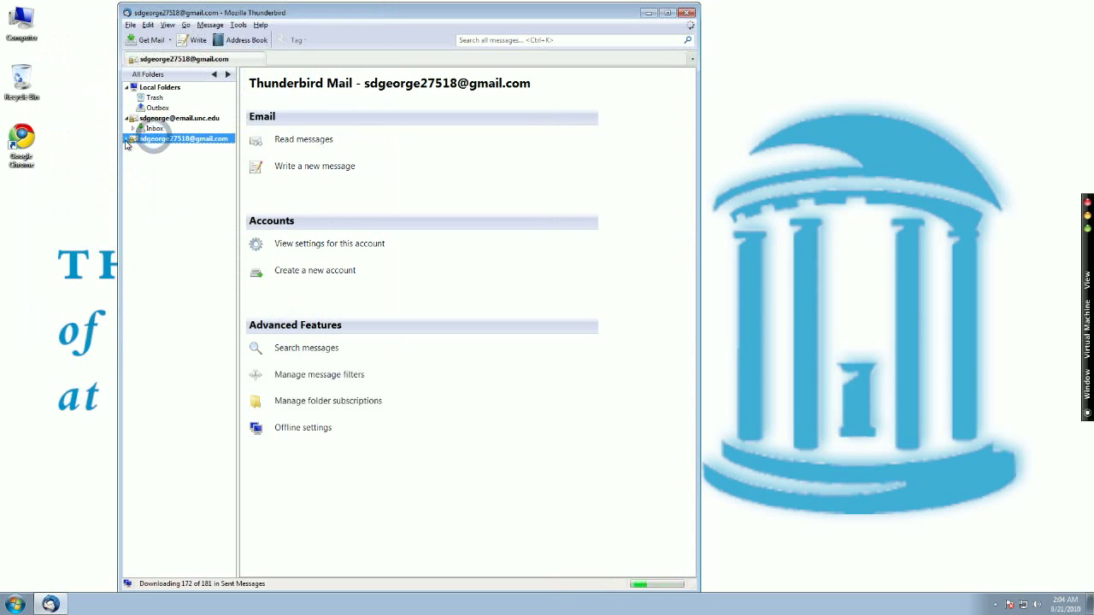
{"action": "left_click", "coordinate": [126, 139]}
{"action": "left_click", "coordinate": [159, 151]}
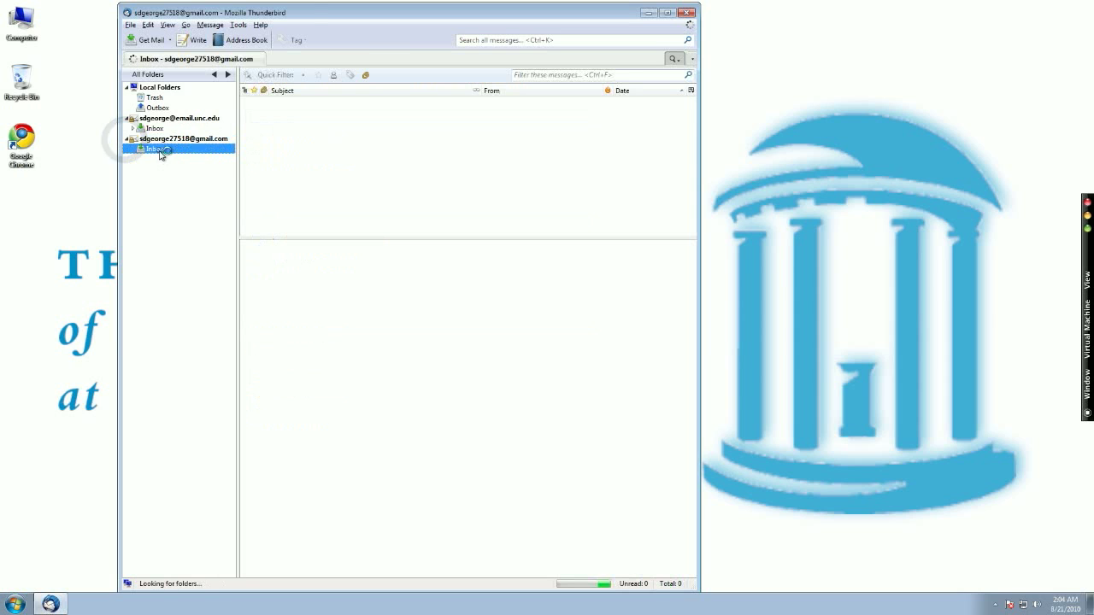
{"action": "left_click", "coordinate": [155, 129]}
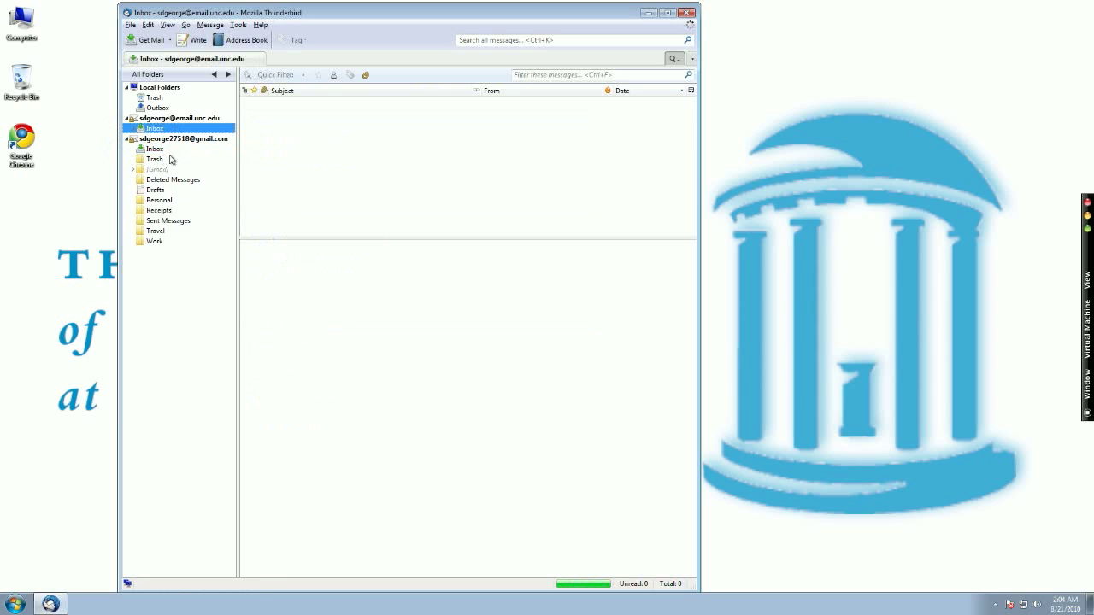
{"action": "left_click", "coordinate": [154, 148]}
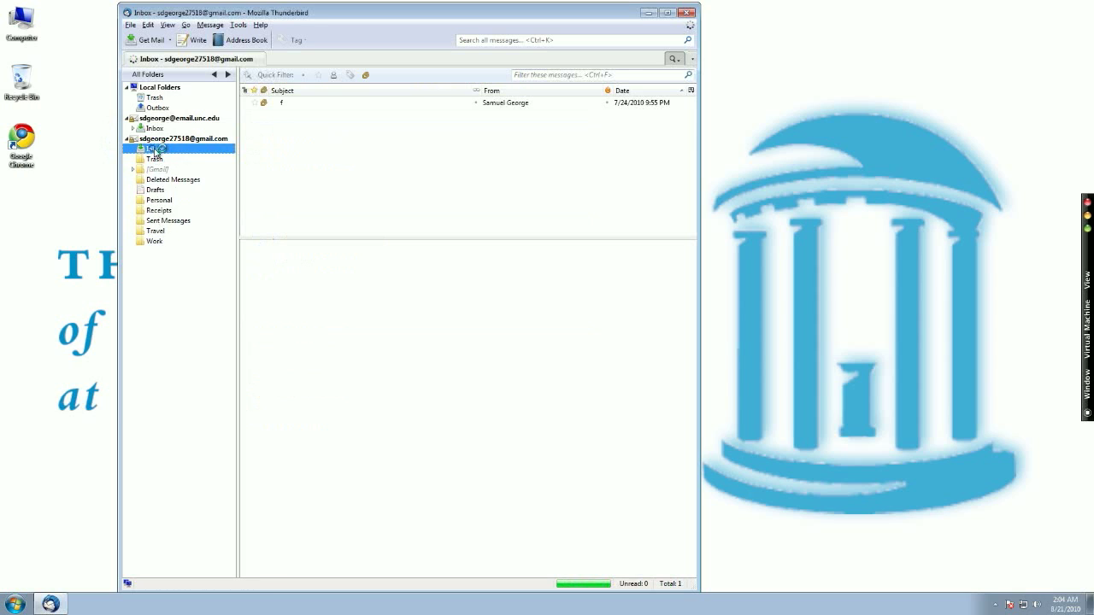
{"action": "left_click", "coordinate": [146, 130]}
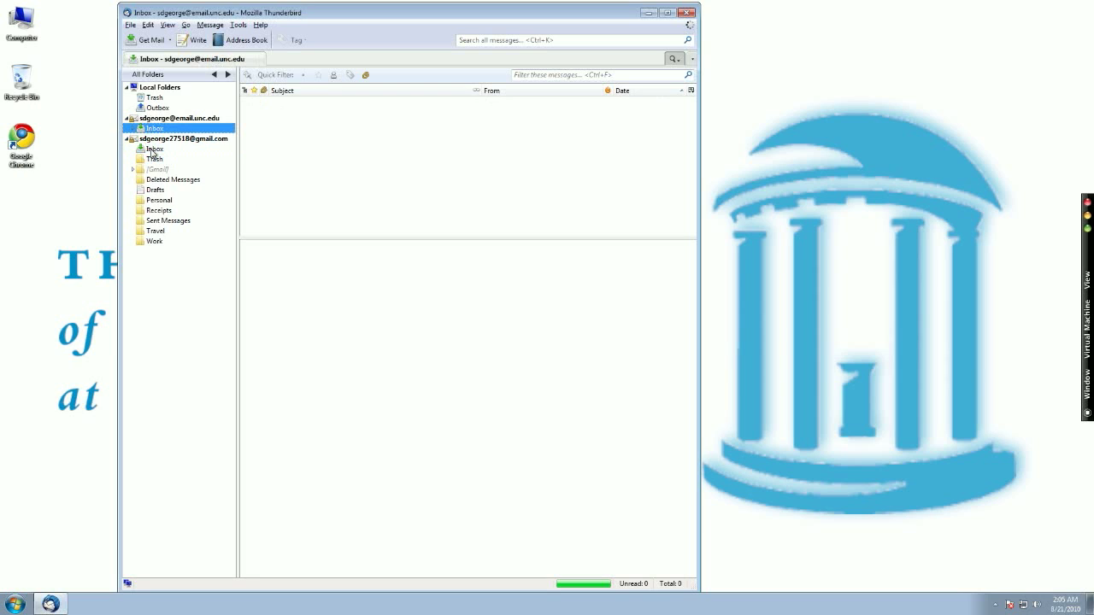
{"action": "left_click", "coordinate": [168, 41]}
Get all new messages, then close the Thunderbird window
{"action": "left_click", "coordinate": [149, 40]}
{"action": "left_click", "coordinate": [685, 13]}
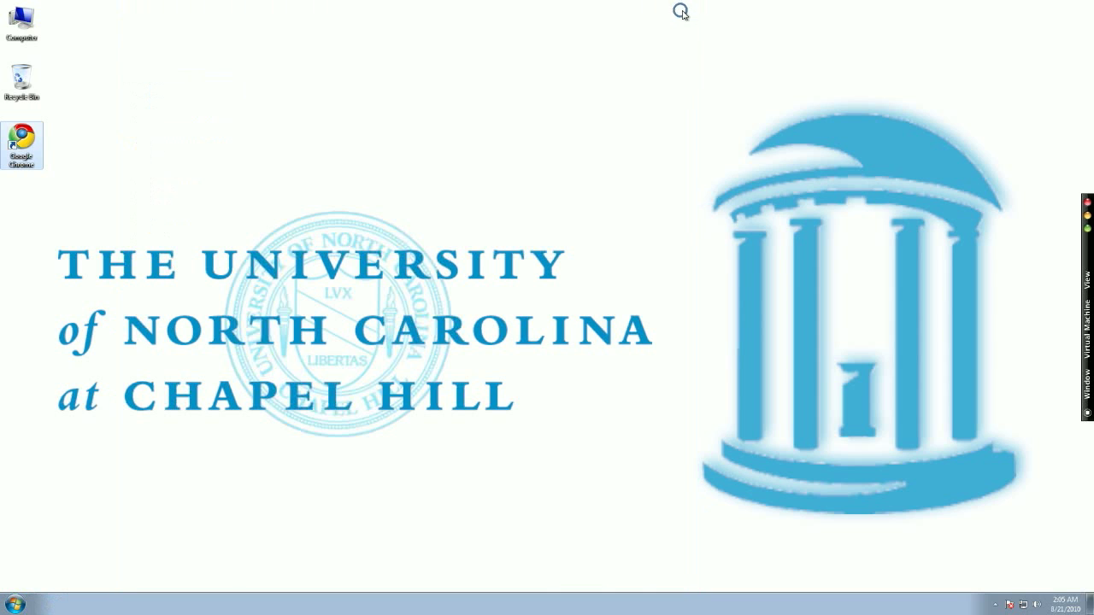